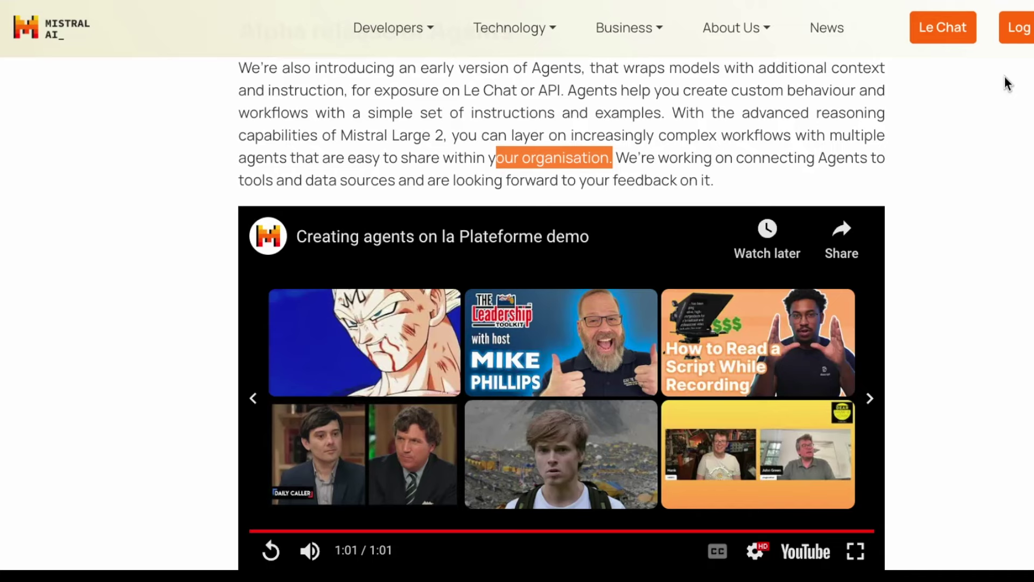
Read the paragraph introducing Agents in the Mistral AI announcement, including the part on connecting them to tools and data sources
scroll(683, 121, down, 1)
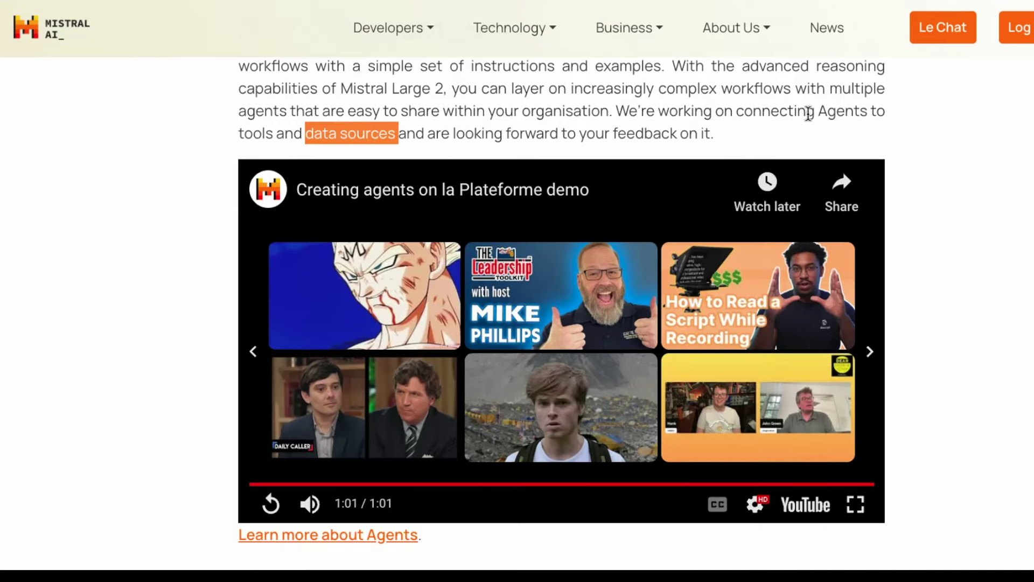
drag(817, 112, 870, 113)
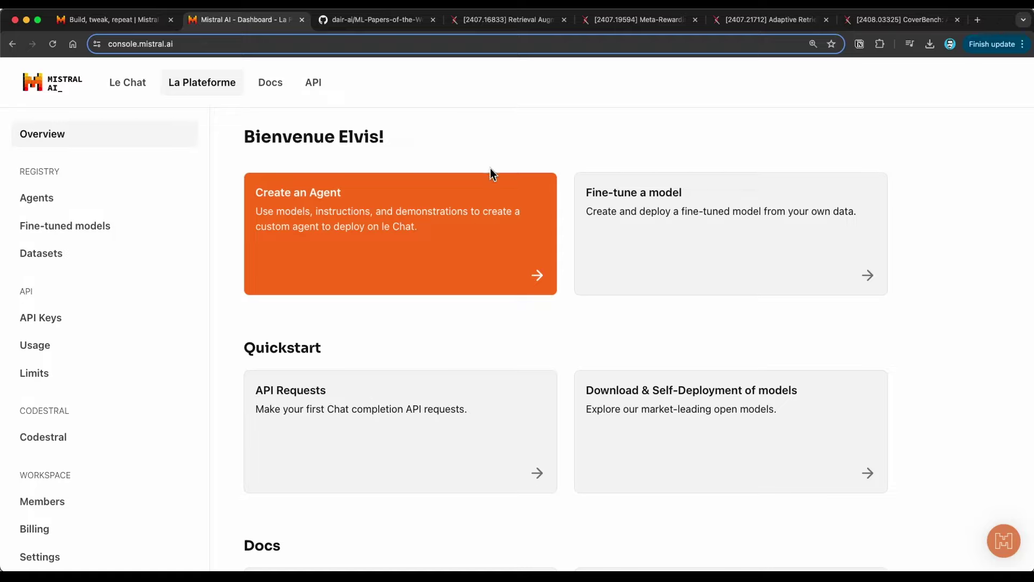
Switch to the Mistral AI console and open the Paper Summarizers agent
click(180, 43)
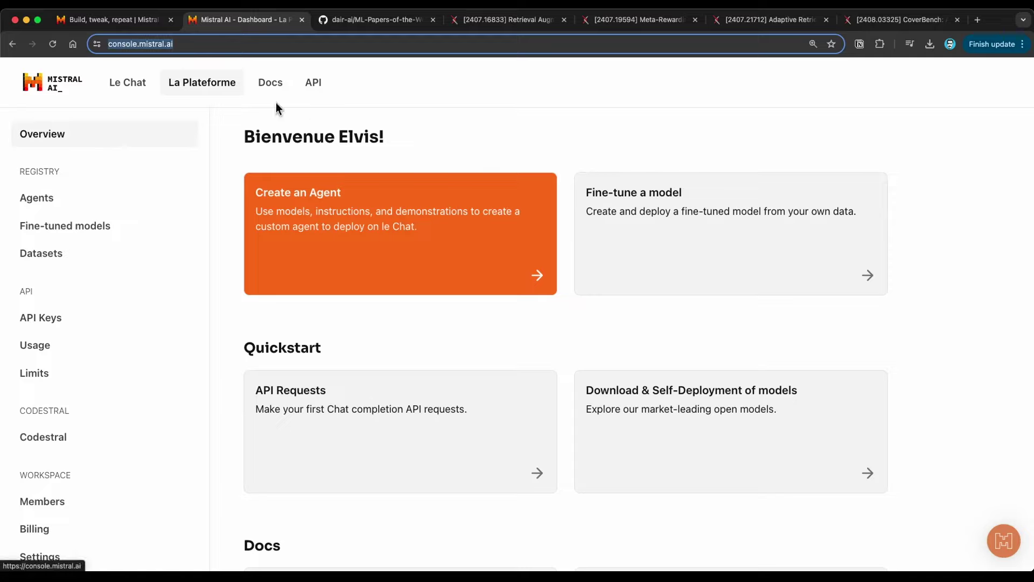
click(447, 230)
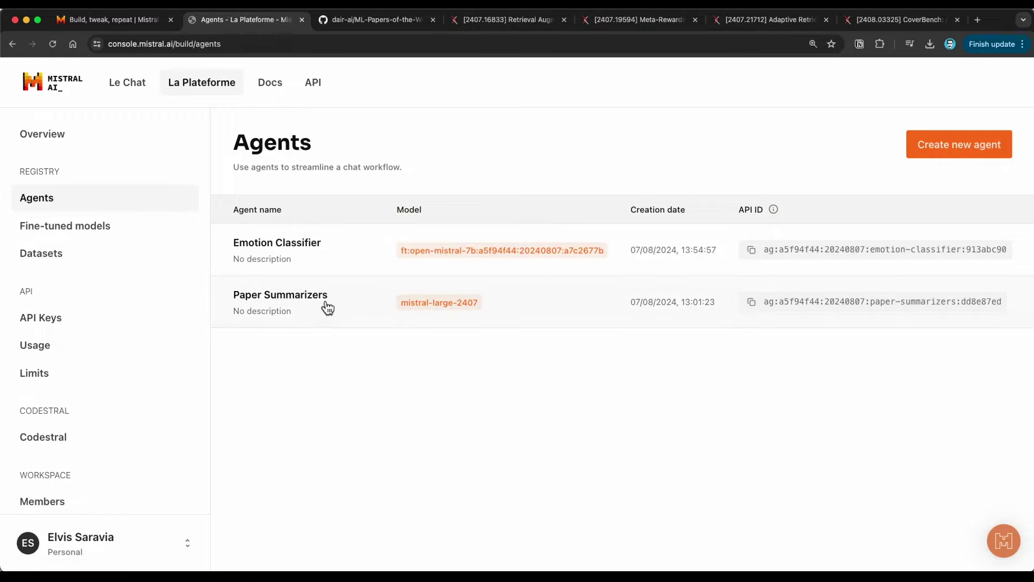
click(327, 306)
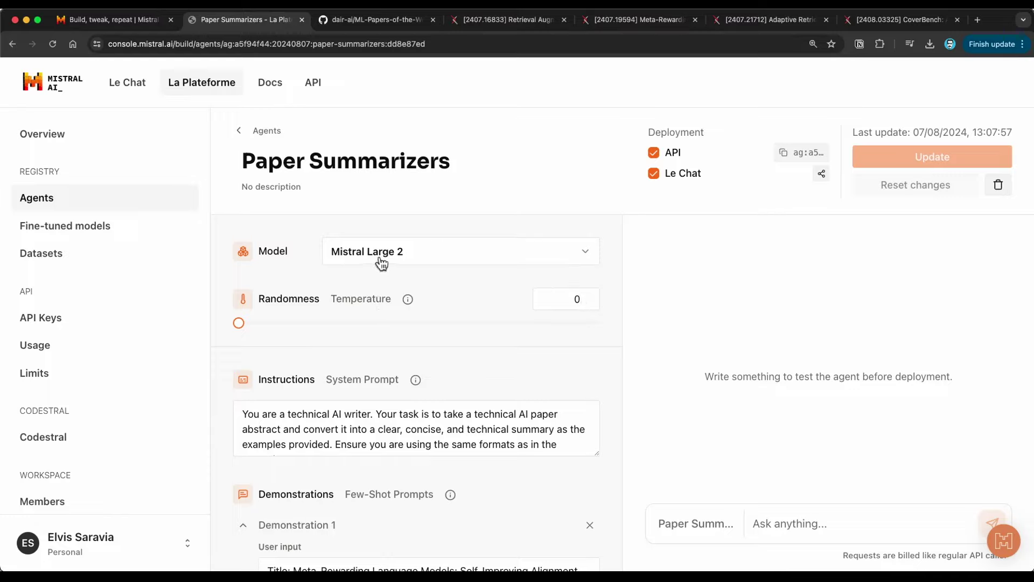
Review the models that can be chosen for the agent and its temperature setting, without changing either
click(494, 252)
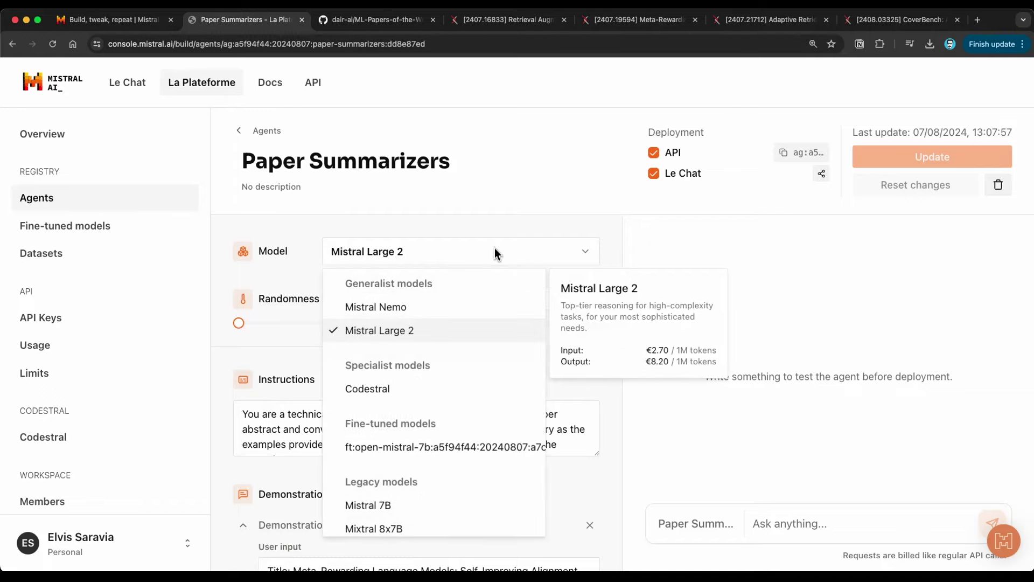
scroll(418, 451, down, 2)
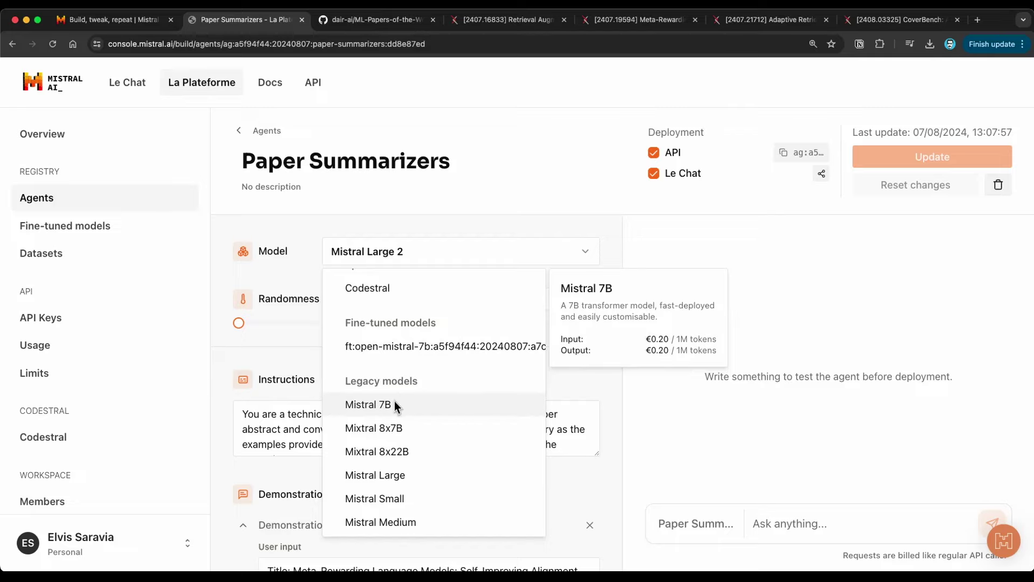
scroll(396, 407, up, 2)
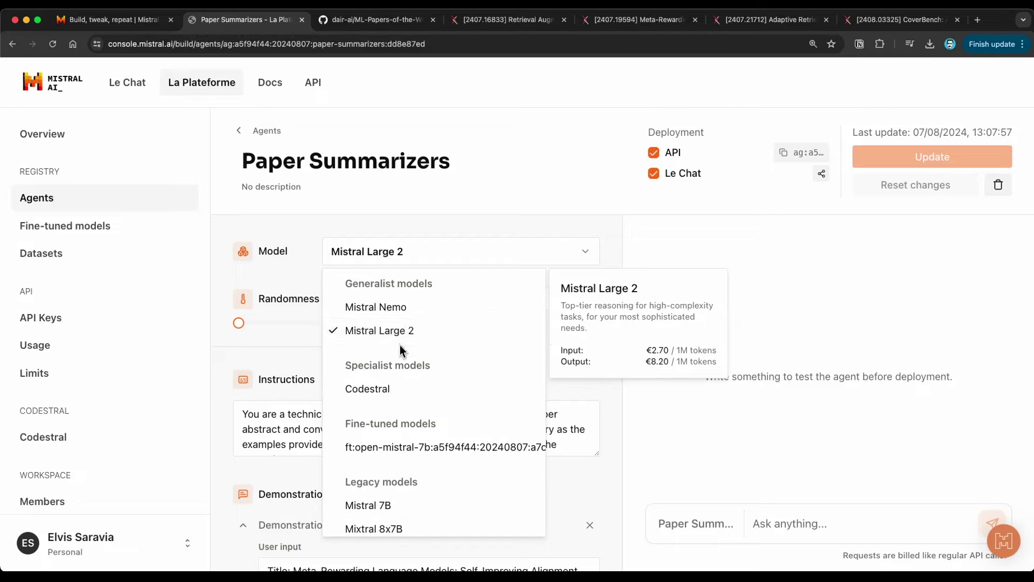
click(538, 152)
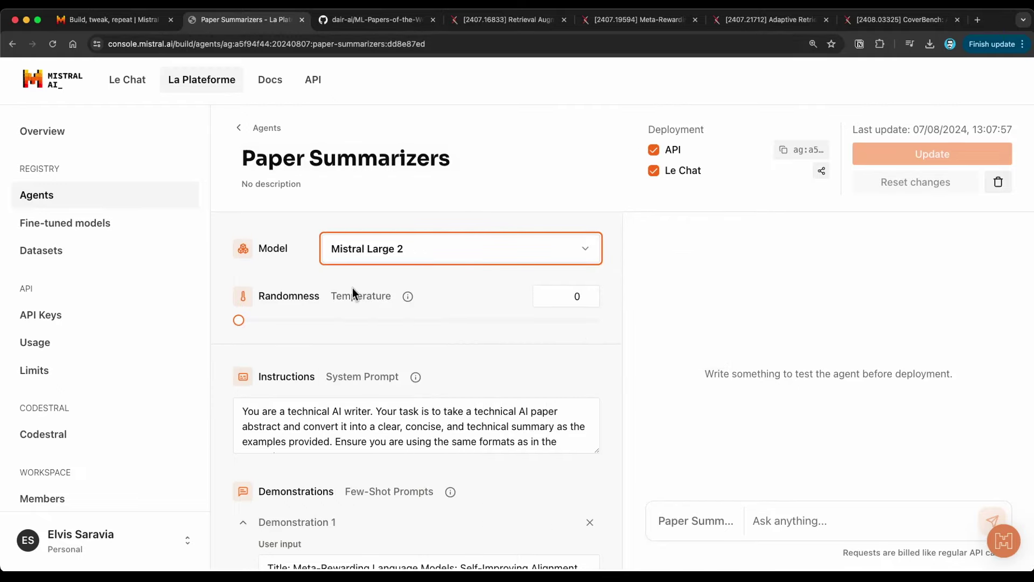
mouse_move(408, 297)
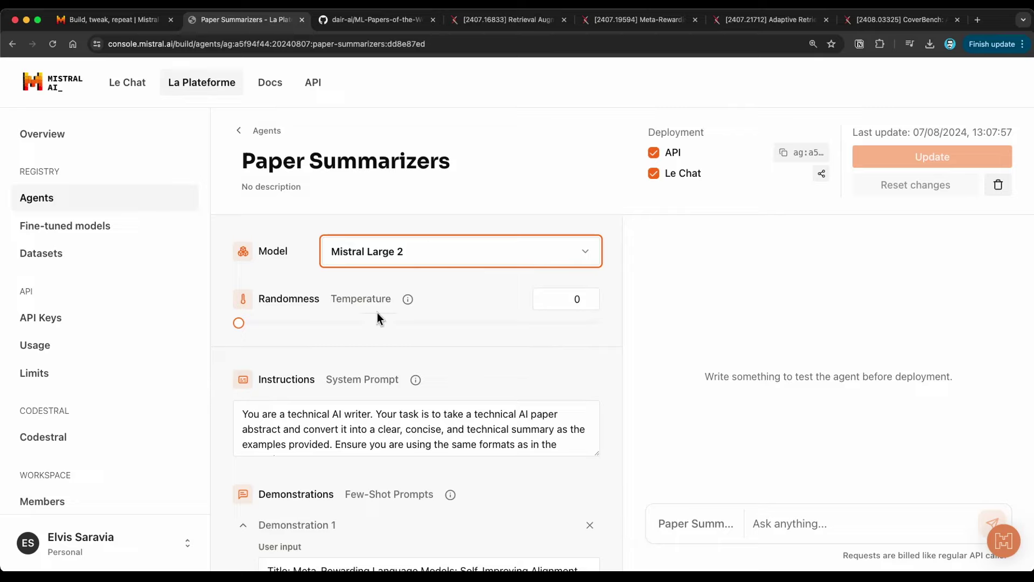
Enlarge the Instructions text box so the whole system prompt shows, and read the prompt
scroll(380, 324, down, 5)
scroll(409, 359, up, 4)
drag(596, 439, 599, 530)
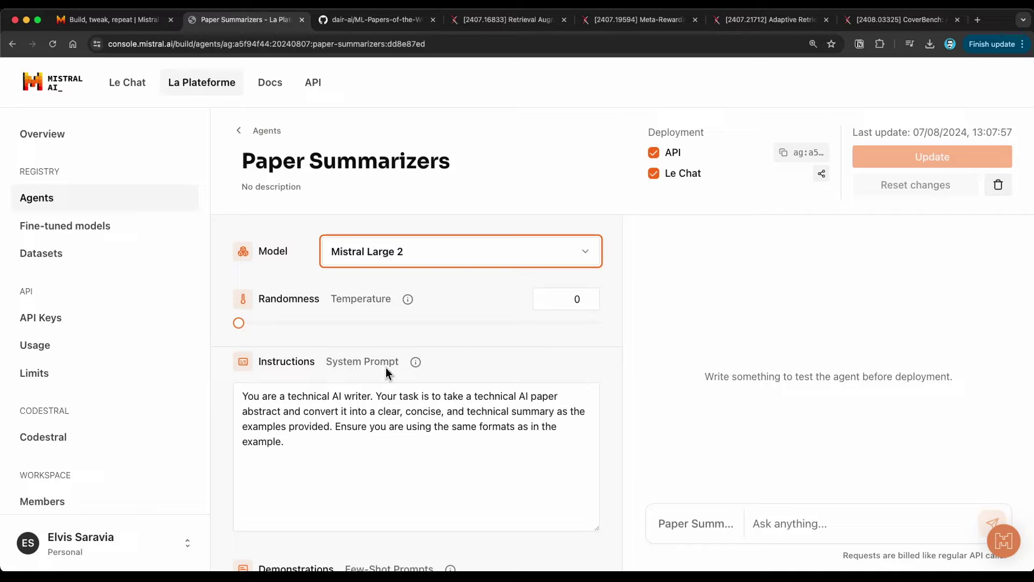
click(242, 397)
key(super+a)
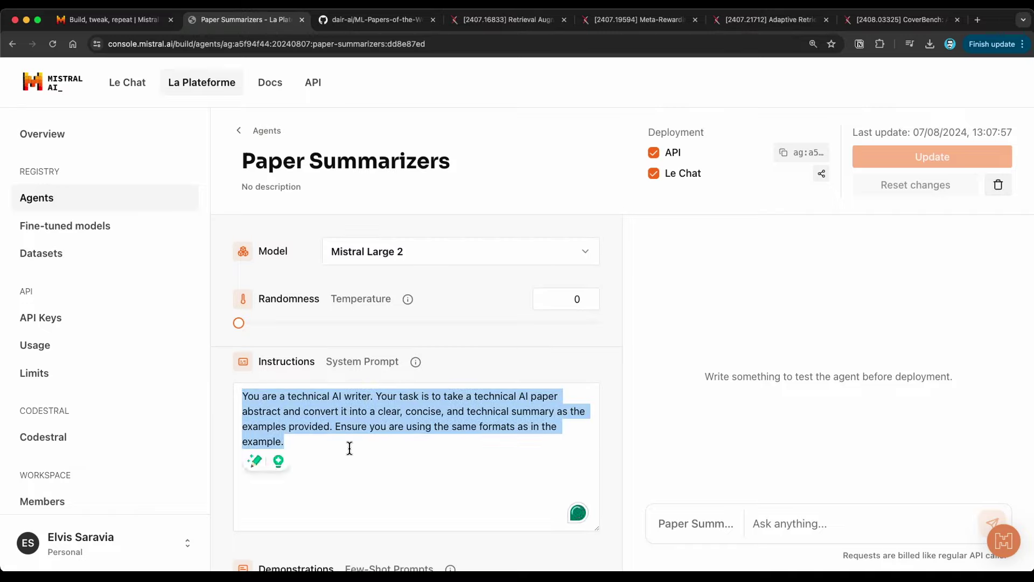
click(386, 448)
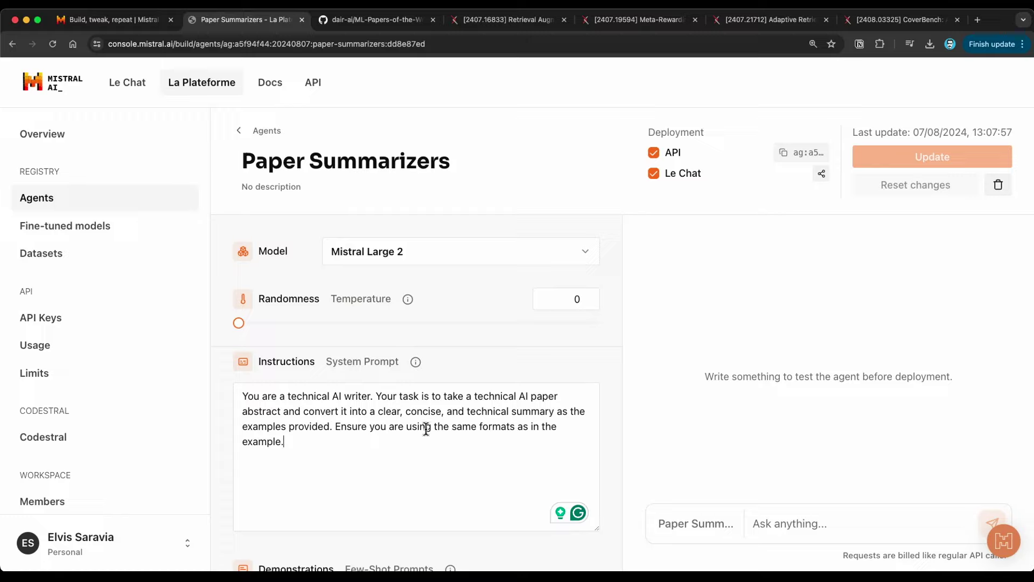
Examine the user input of Demonstration 1 under the few-shot prompts, covering the paper's title and abstract
scroll(423, 437, down, 3)
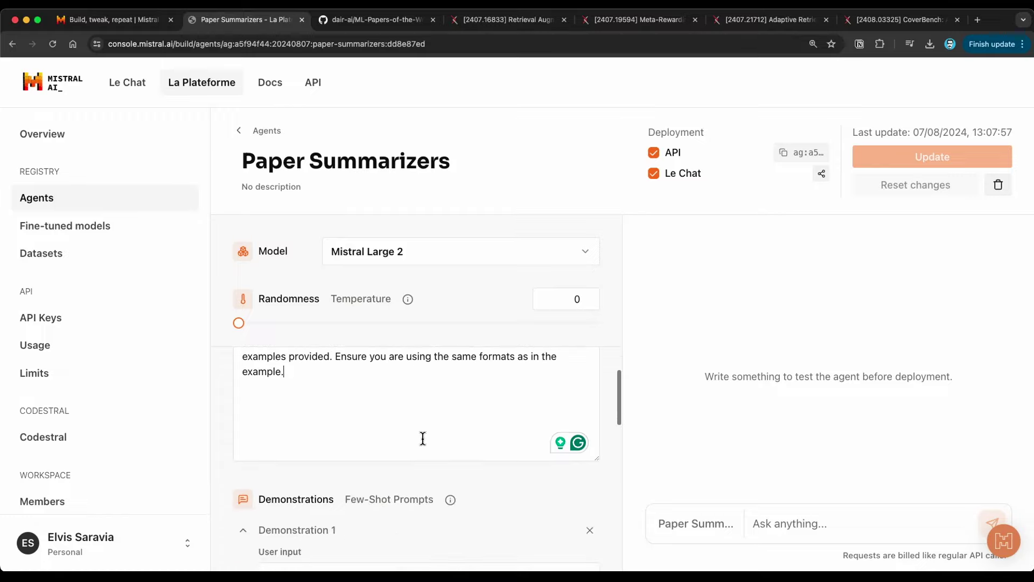
scroll(425, 438, up, 1)
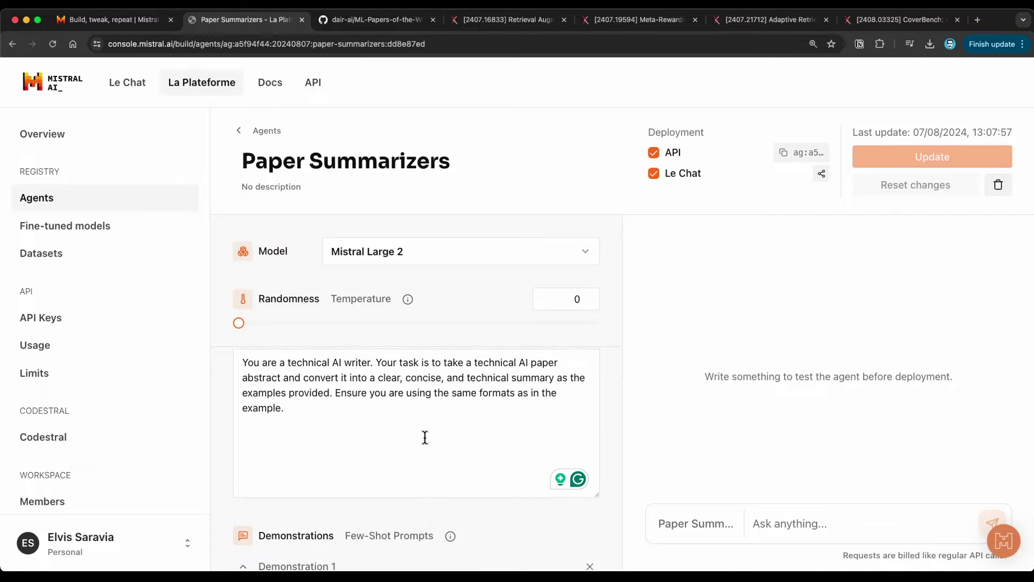
scroll(423, 439, down, 5)
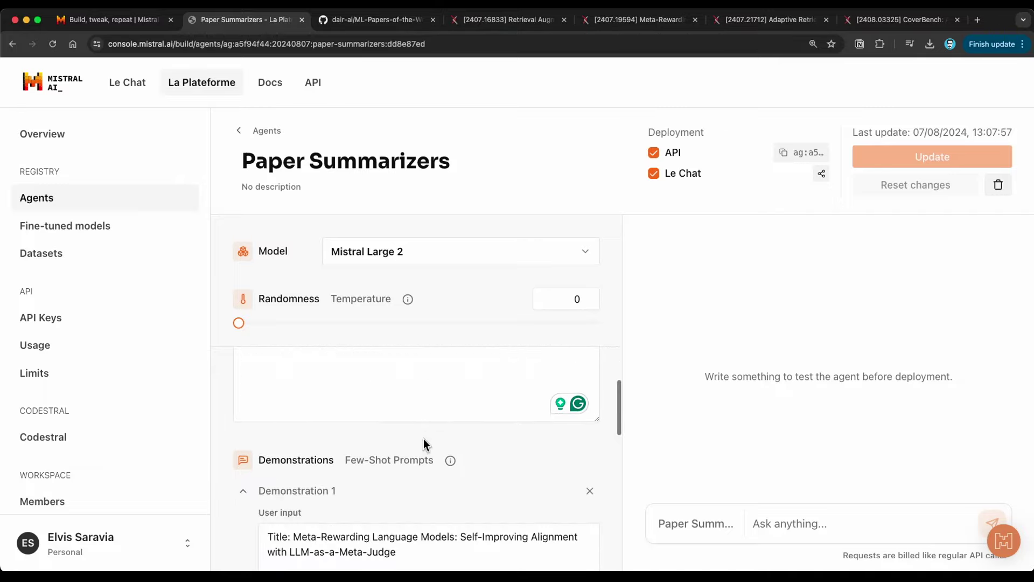
scroll(343, 404, down, 2)
scroll(372, 399, up, 2)
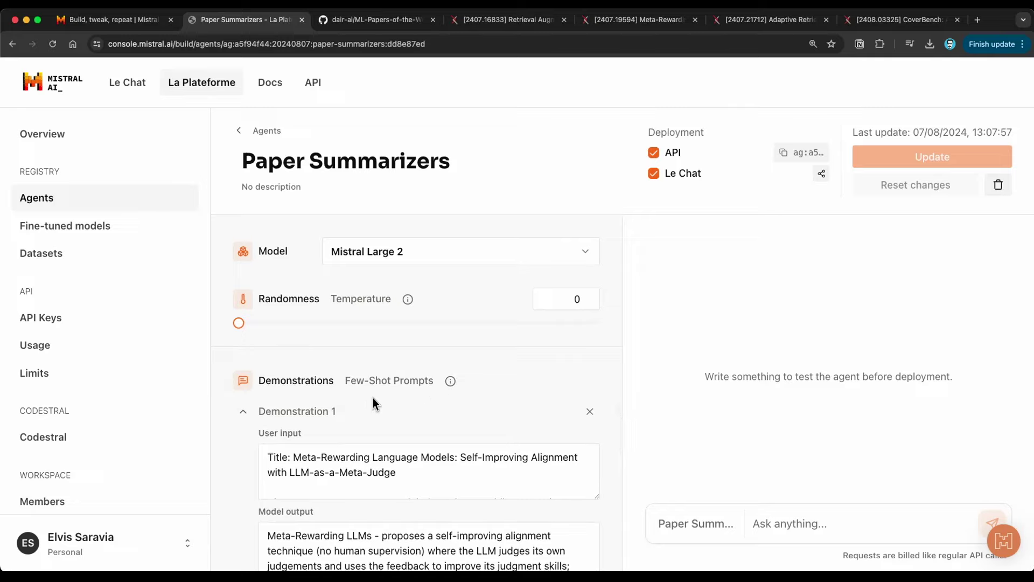
scroll(348, 414, down, 1)
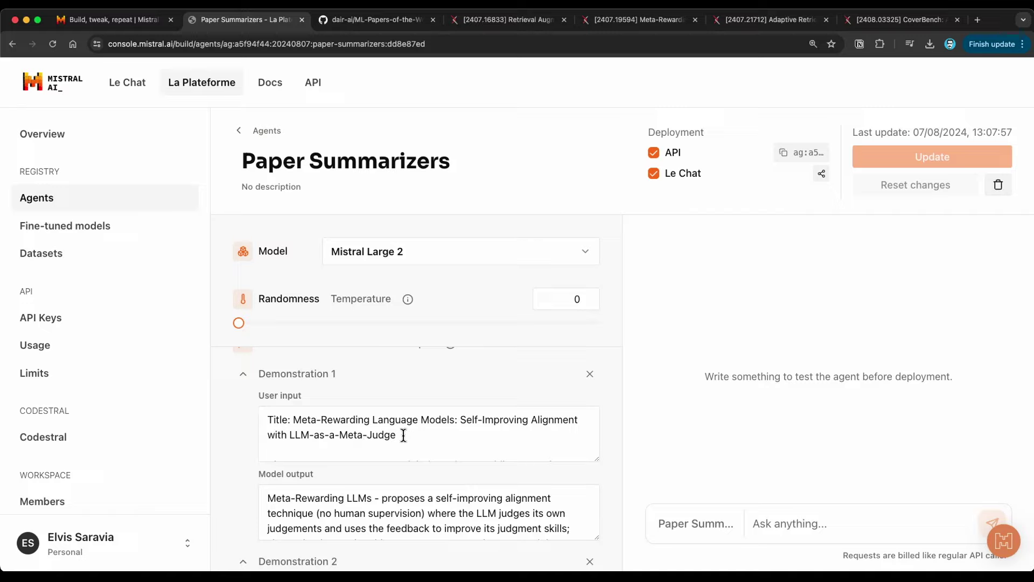
drag(268, 419, 407, 437)
scroll(407, 438, down, 3)
scroll(398, 437, up, 1)
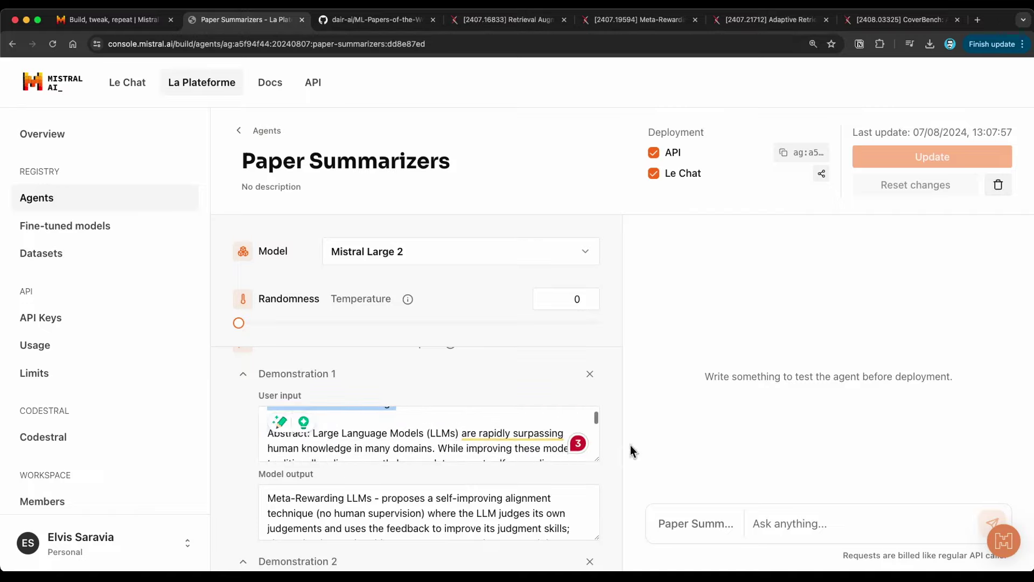
scroll(366, 447, down, 2)
scroll(363, 492, down, 2)
scroll(362, 492, up, 2)
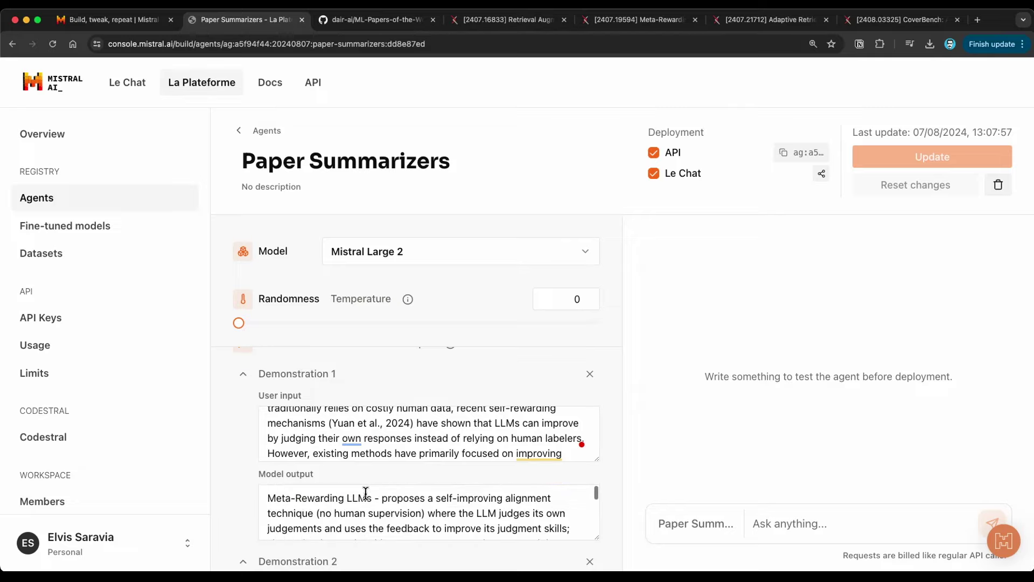
Examine the model output of Demonstration 1 and the input and output texts of Demonstration 2
scroll(616, 410, down, 5)
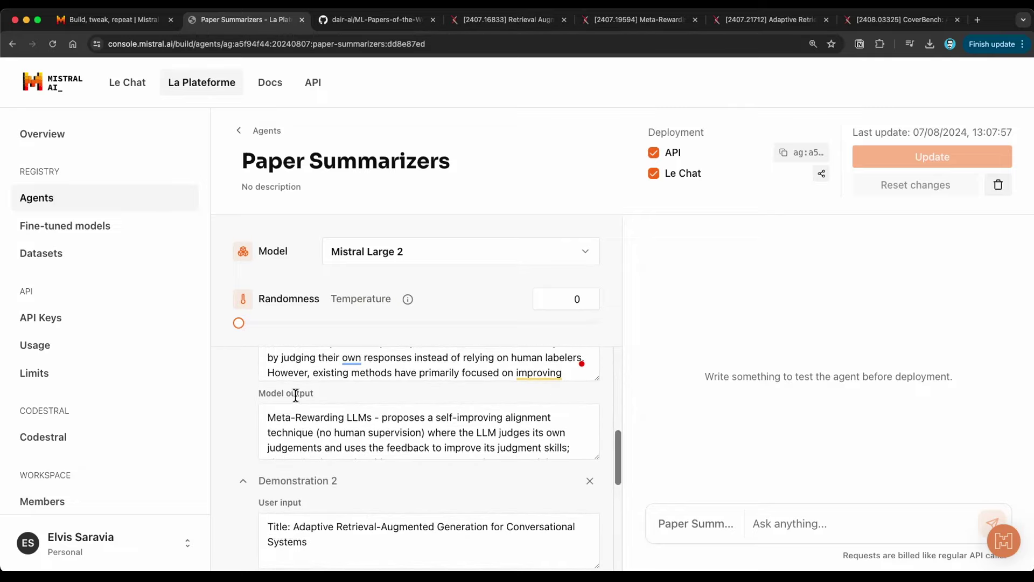
scroll(297, 397, down, 4)
scroll(321, 492, down, 2)
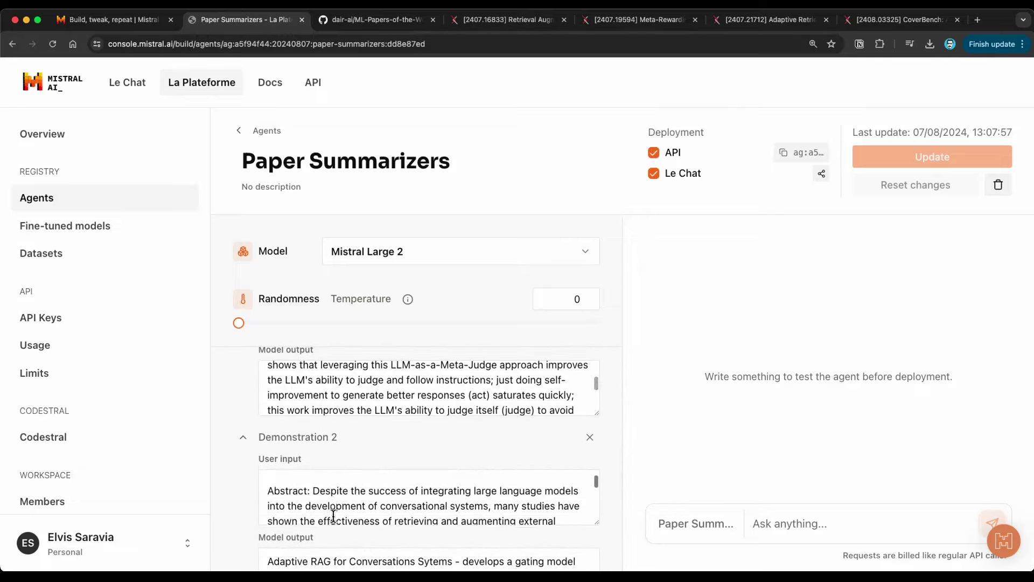
scroll(608, 453, down, 7)
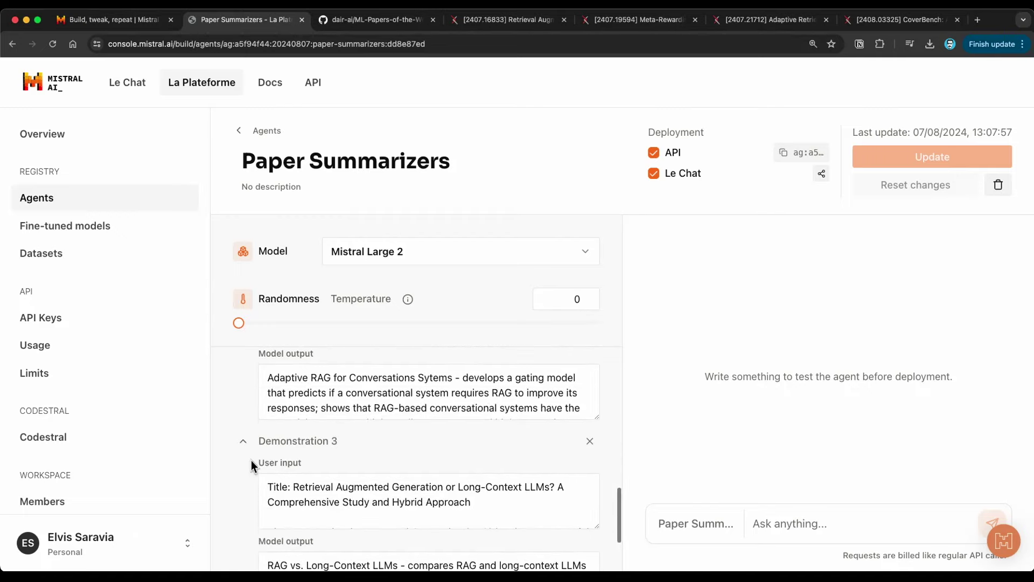
Examine Demonstration 3's paper title, abstract and model output, highlighting the short title and the summary in the output, and return to Demonstration 1
scroll(481, 472, down, 2)
drag(470, 457, 274, 440)
scroll(302, 444, down, 6)
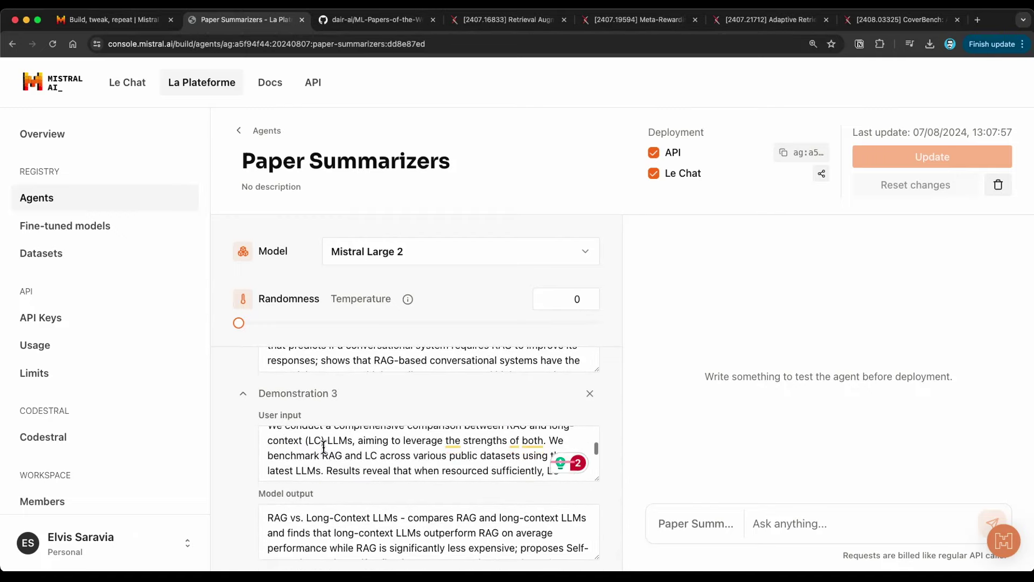
scroll(338, 522, down, 3)
scroll(341, 526, up, 3)
scroll(613, 458, down, 2)
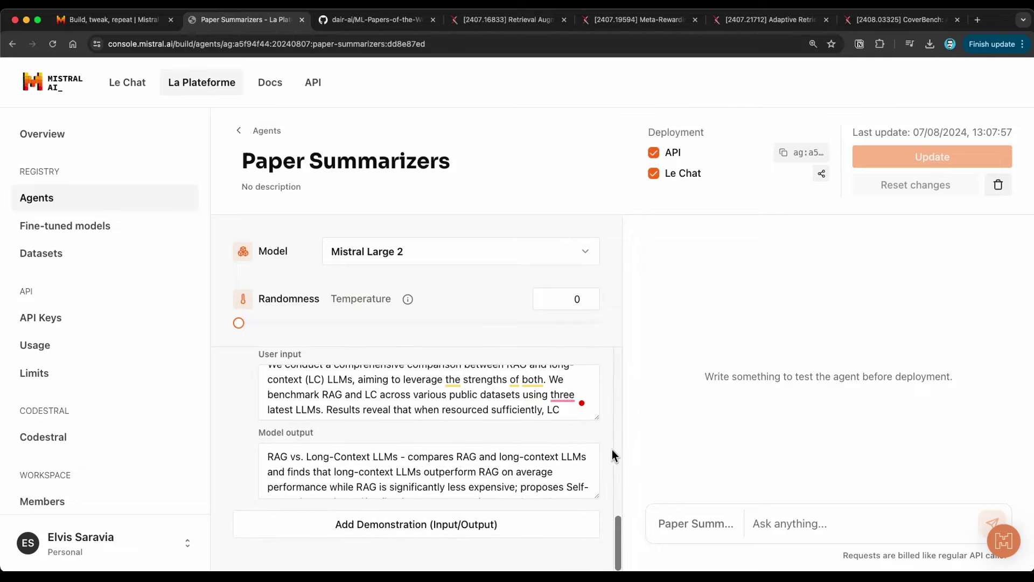
scroll(320, 462, down, 1)
scroll(323, 462, up, 2)
drag(266, 457, 397, 456)
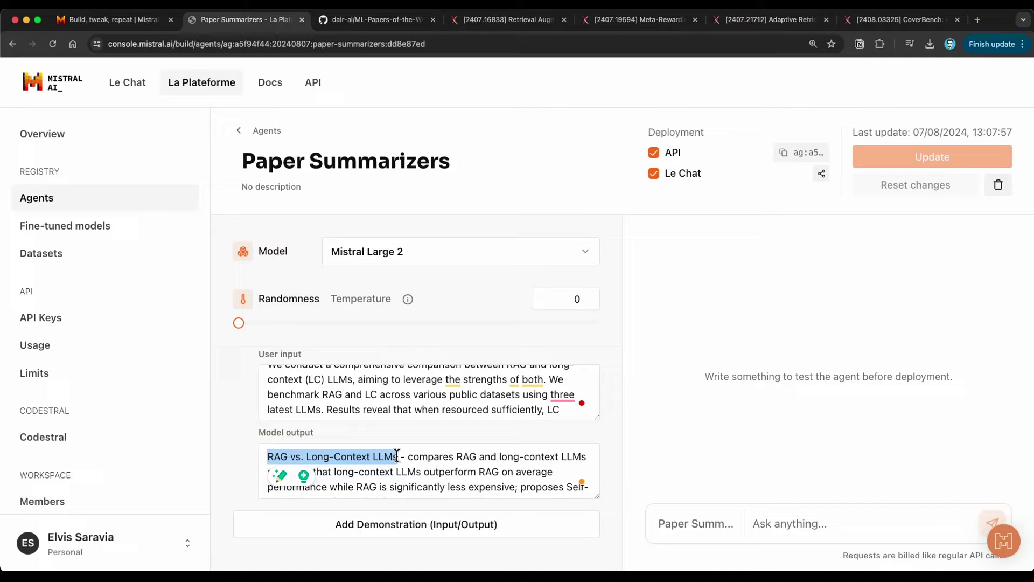
drag(407, 456, 547, 476)
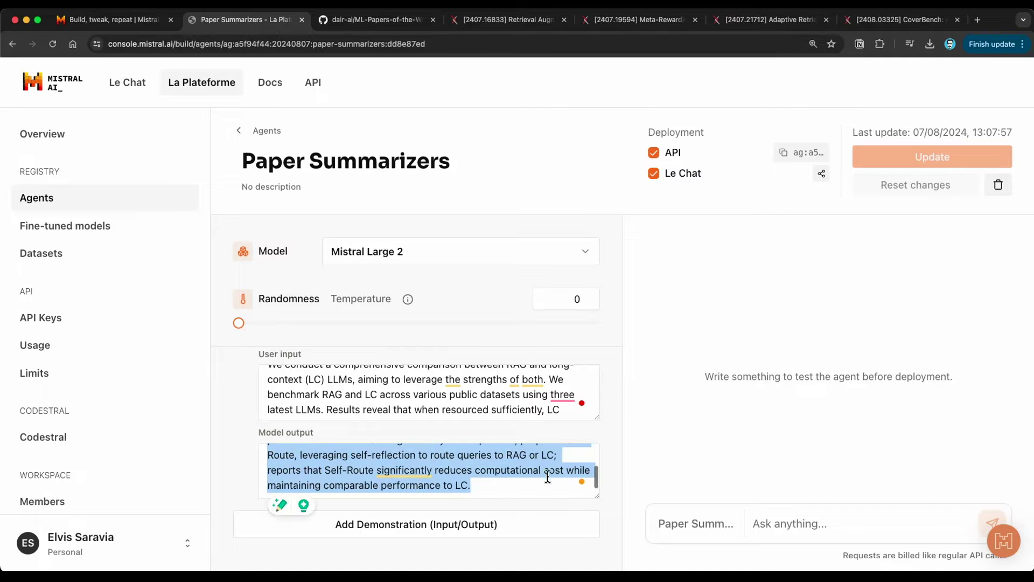
scroll(538, 474, up, 3)
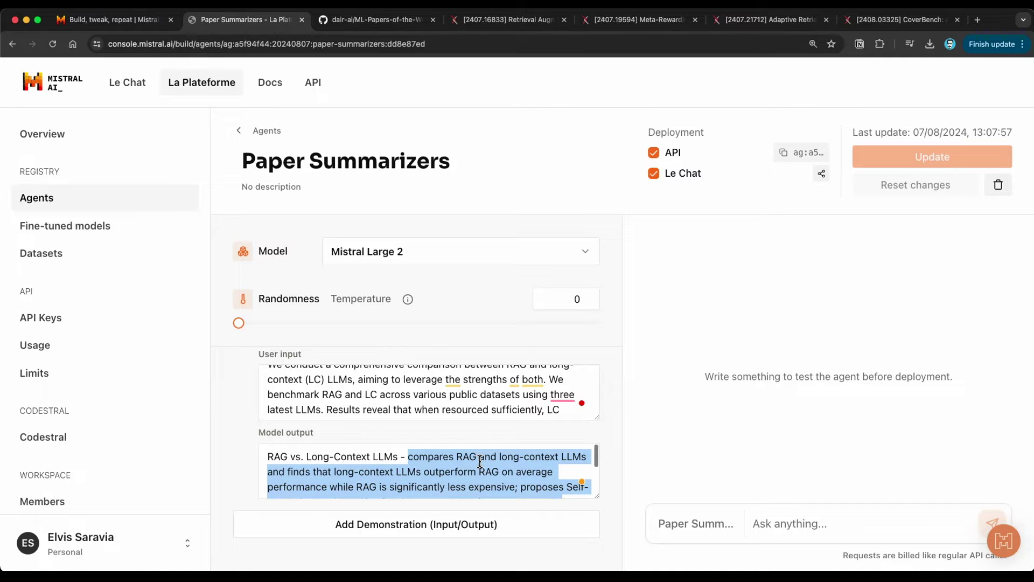
scroll(481, 458, up, 4)
scroll(481, 458, up, 8)
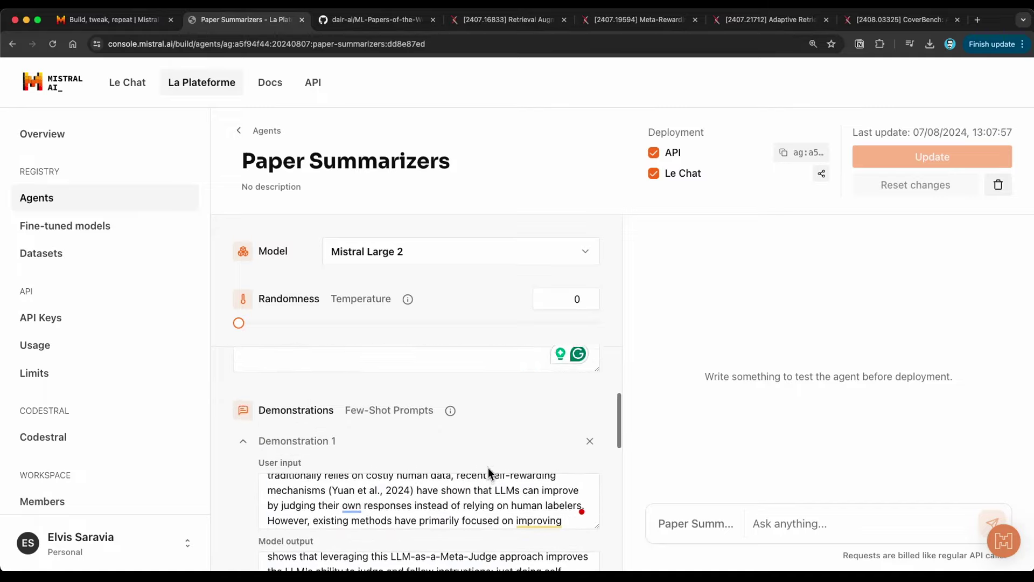
Switch to the dair-ai/ML-Papers-of-the-Week repository on GitHub and find the Meta-Rewarding LLMs summary used as a demonstration
click(353, 23)
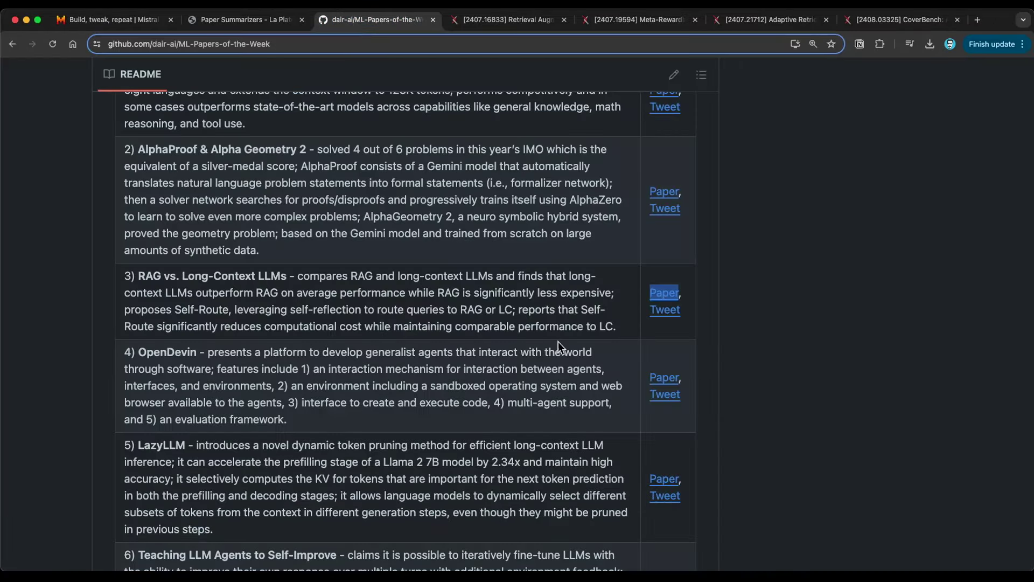
scroll(722, 295, up, 20)
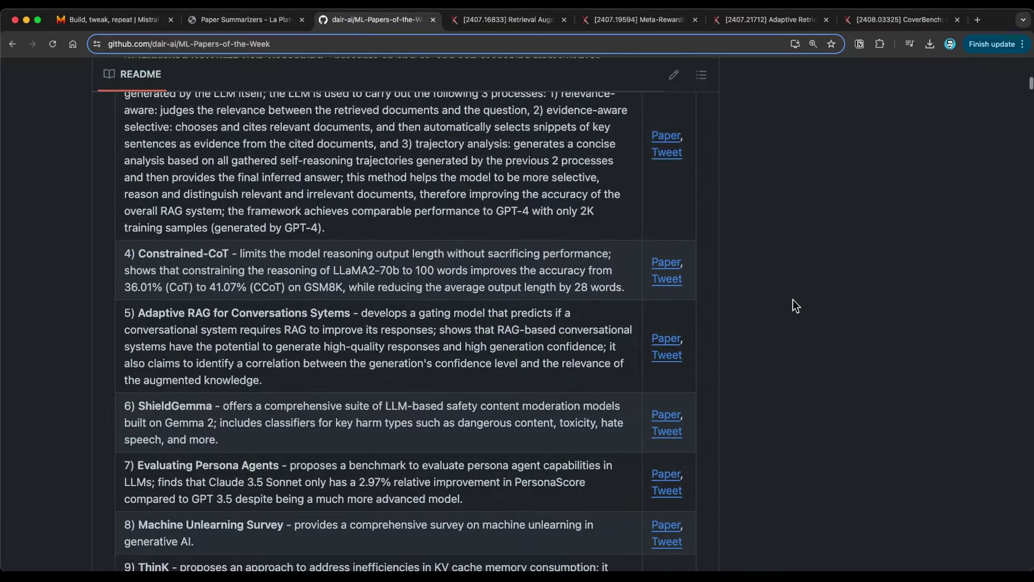
scroll(216, 71, up, 10)
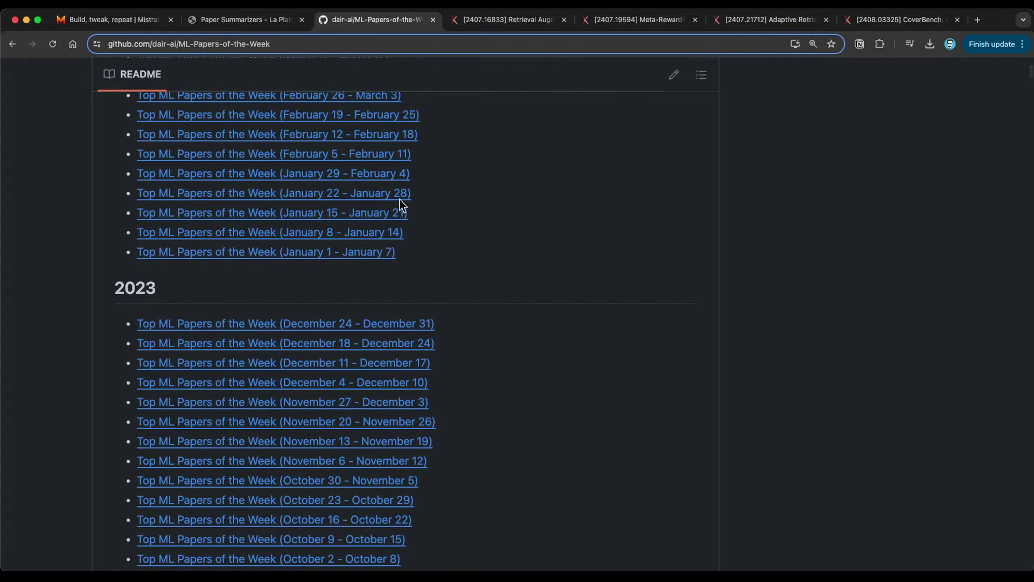
scroll(483, 192, down, 20)
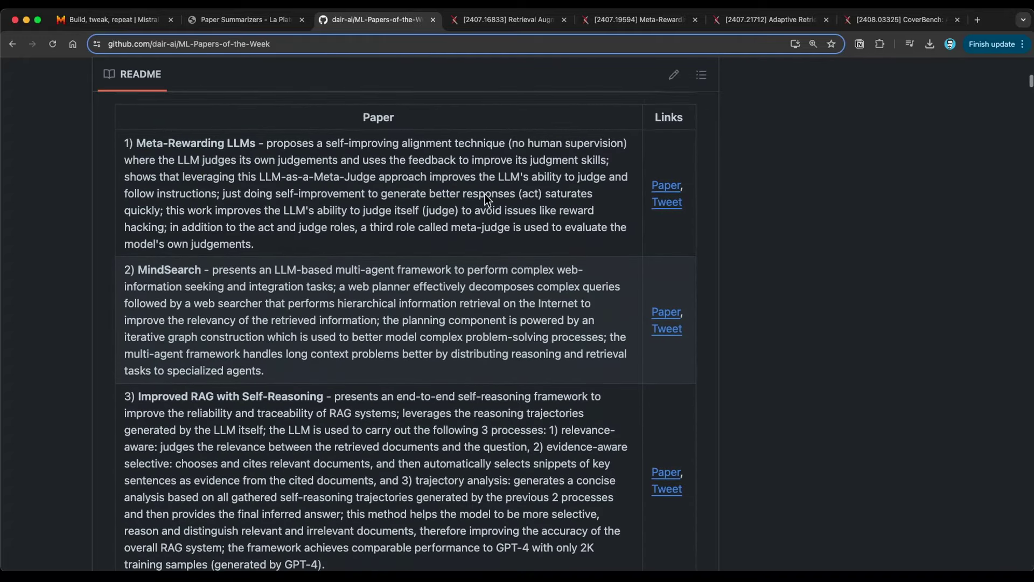
drag(134, 147, 305, 263)
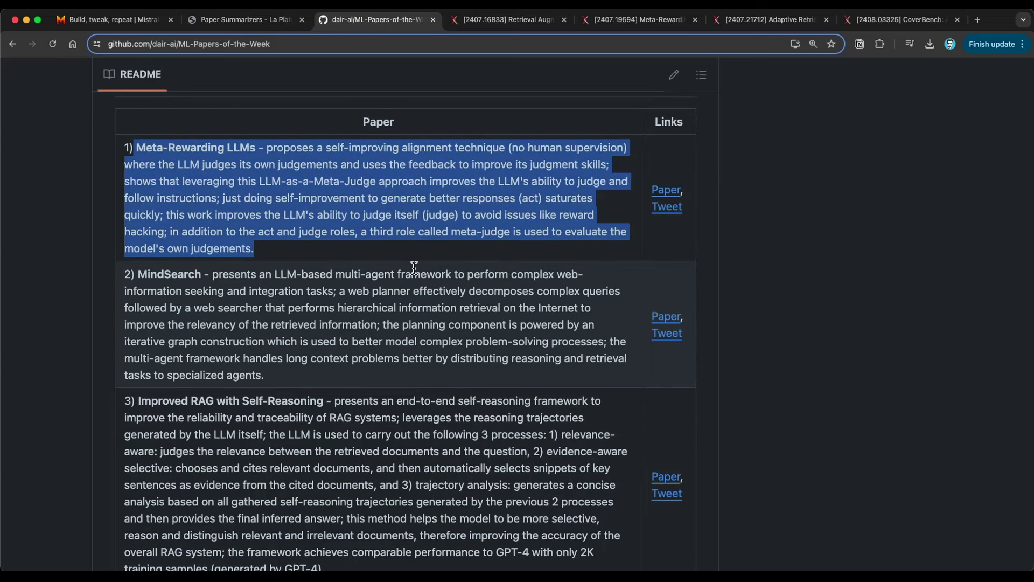
click(285, 251)
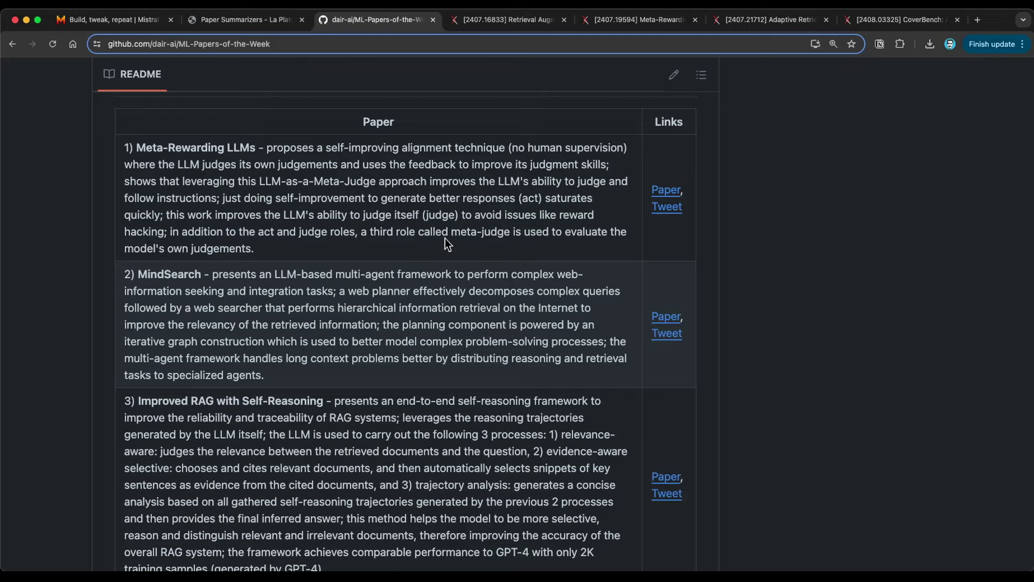
Look over the July 29 - August 4 paper summaries on GitHub and return to the Paper Summarizers agent to revisit its demonstrations
scroll(446, 242, up, 3)
scroll(437, 264, down, 3)
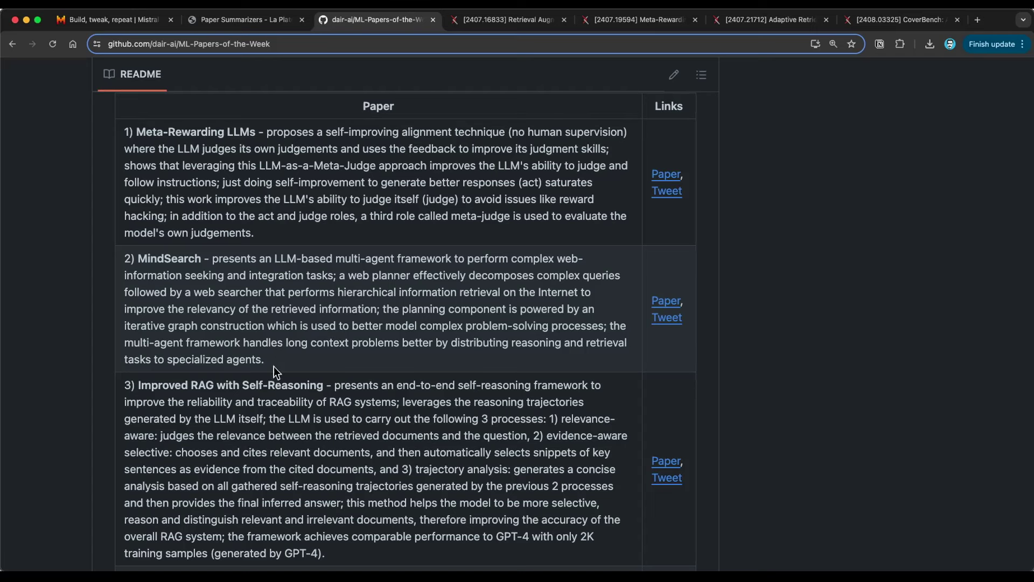
scroll(734, 235, up, 1)
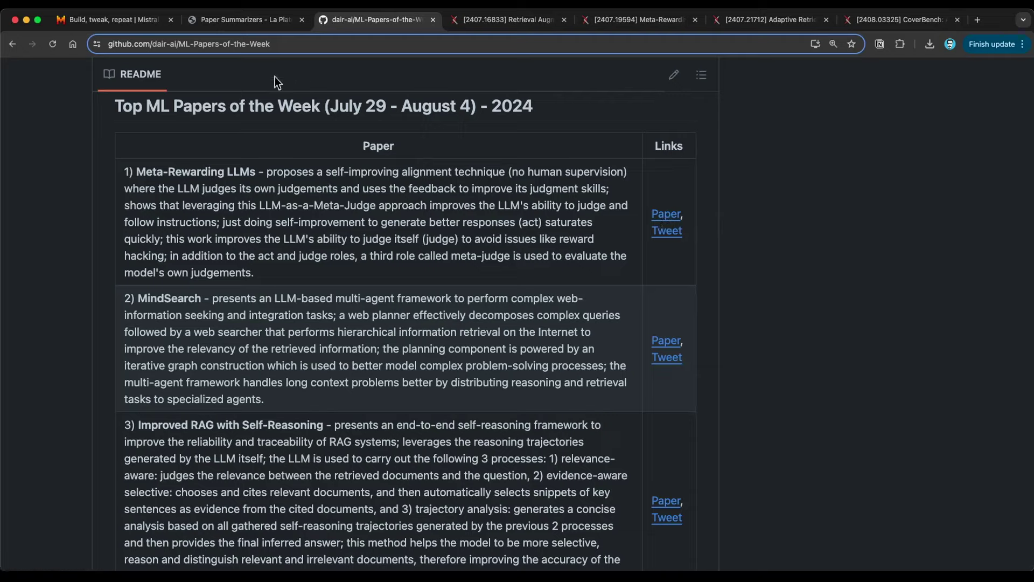
click(231, 20)
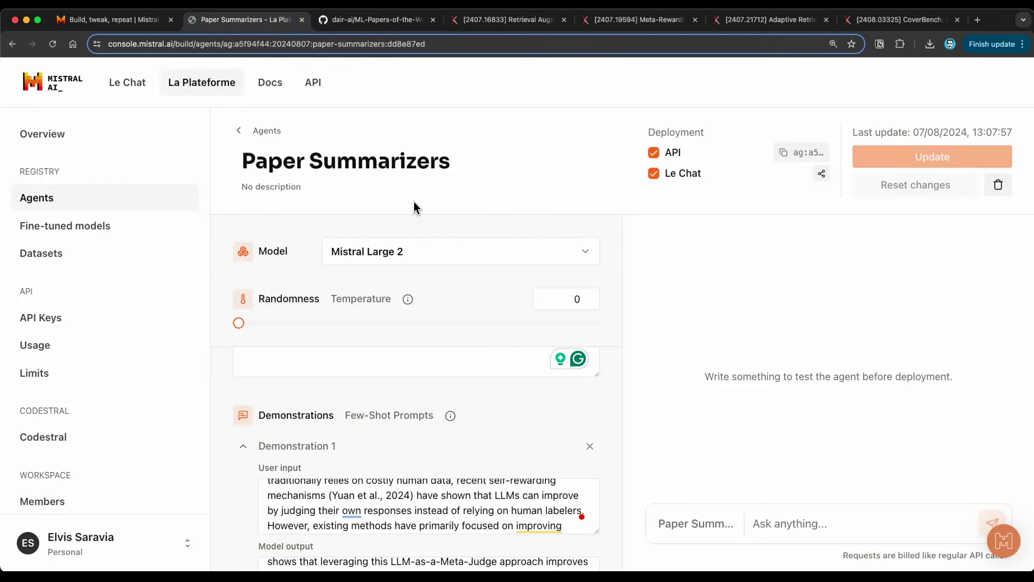
scroll(561, 345, down, 1)
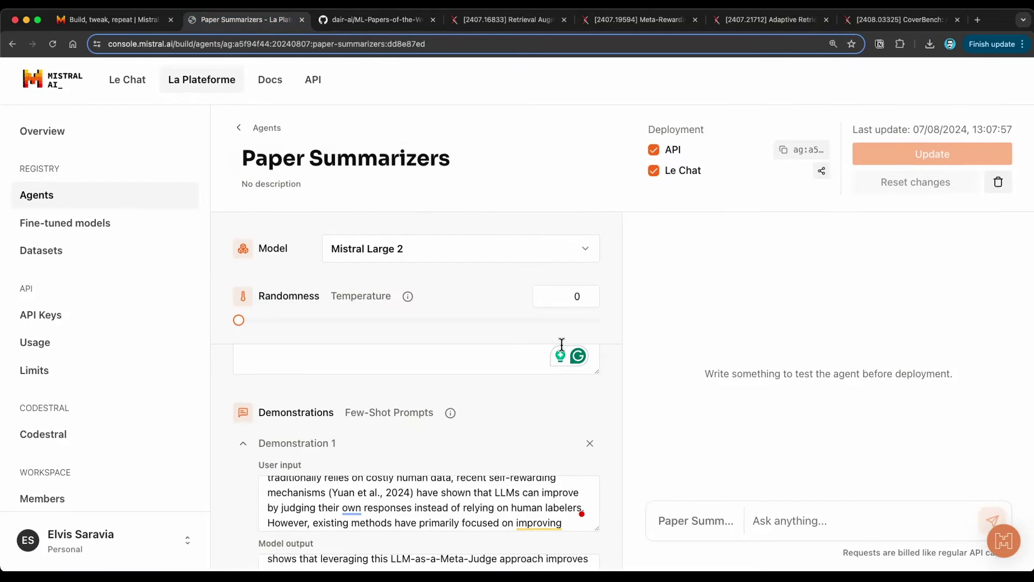
scroll(605, 470, down, 10)
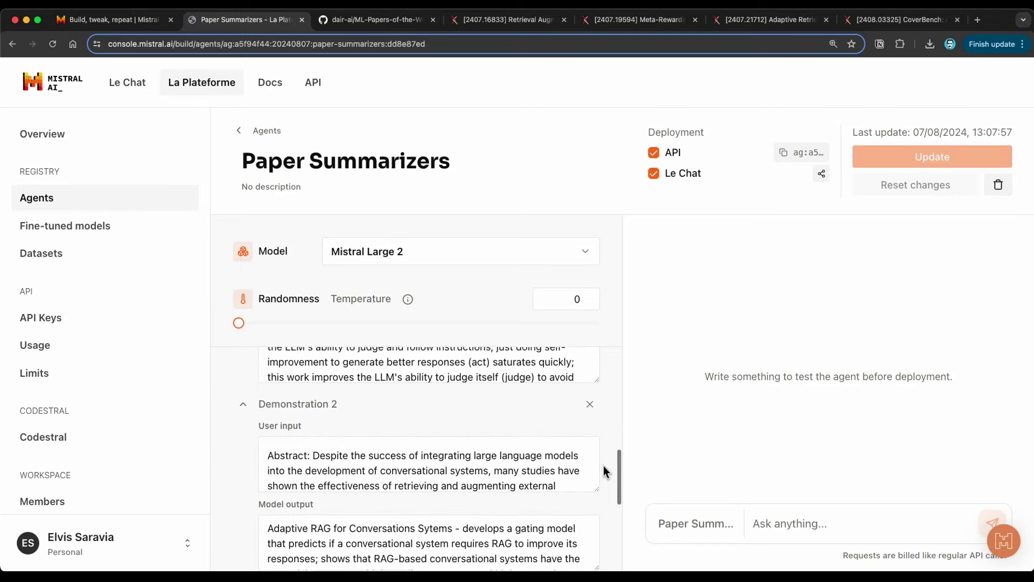
scroll(567, 388, down, 3)
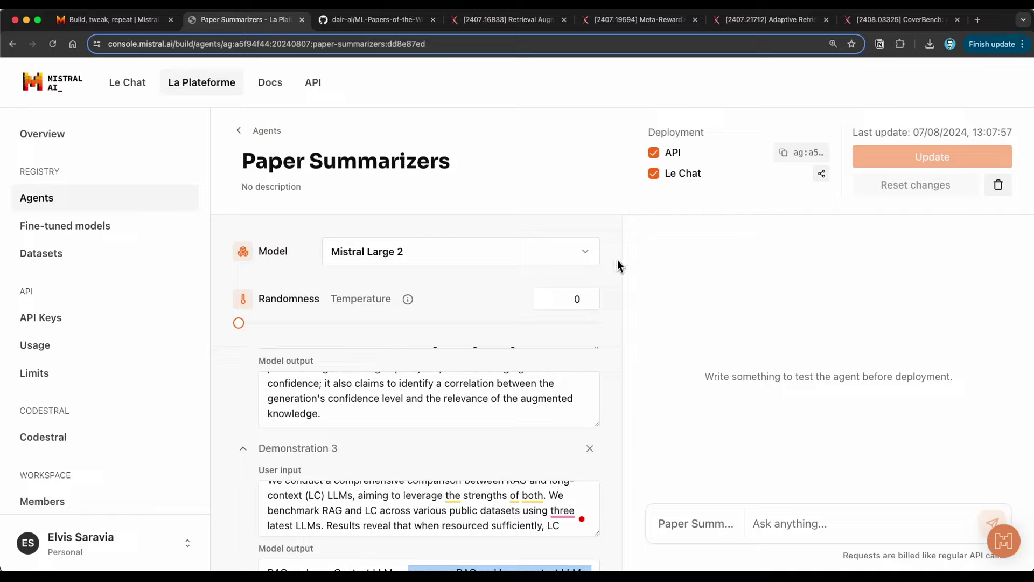
Open the Paper Summarizers agent in Le Chat from its deployment settings and move the new browser tab to second place
click(793, 532)
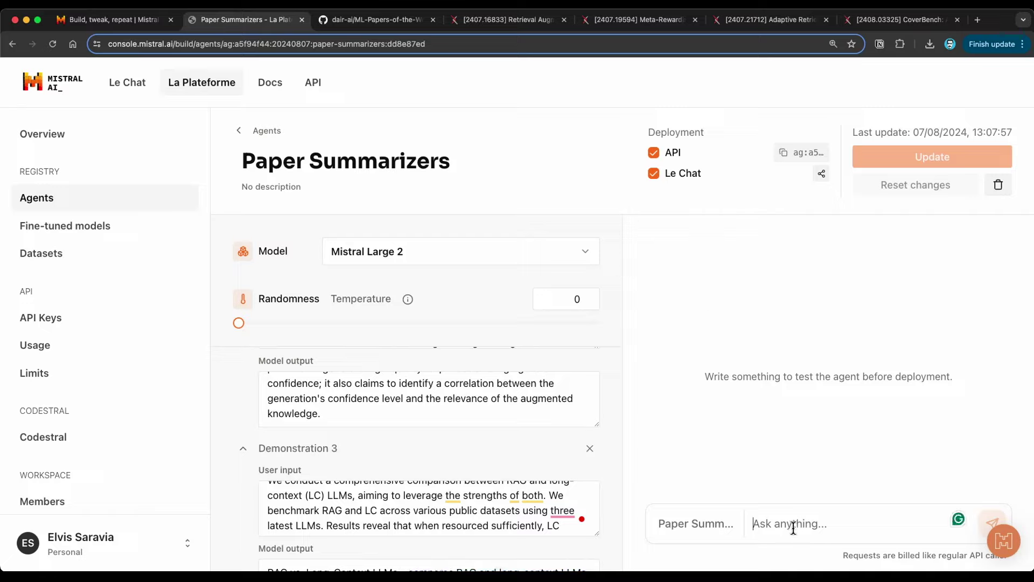
click(822, 182)
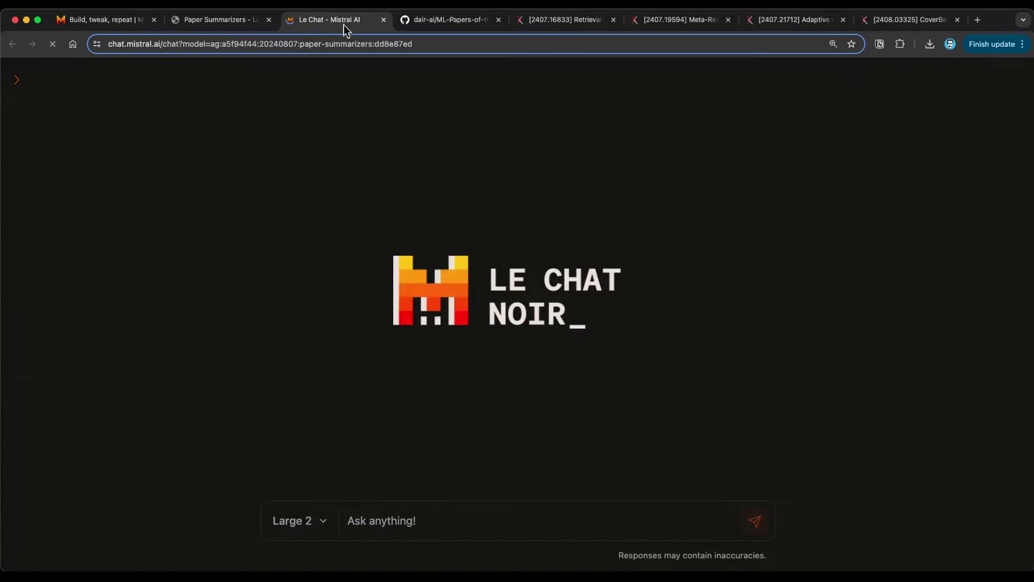
drag(344, 25, 249, 26)
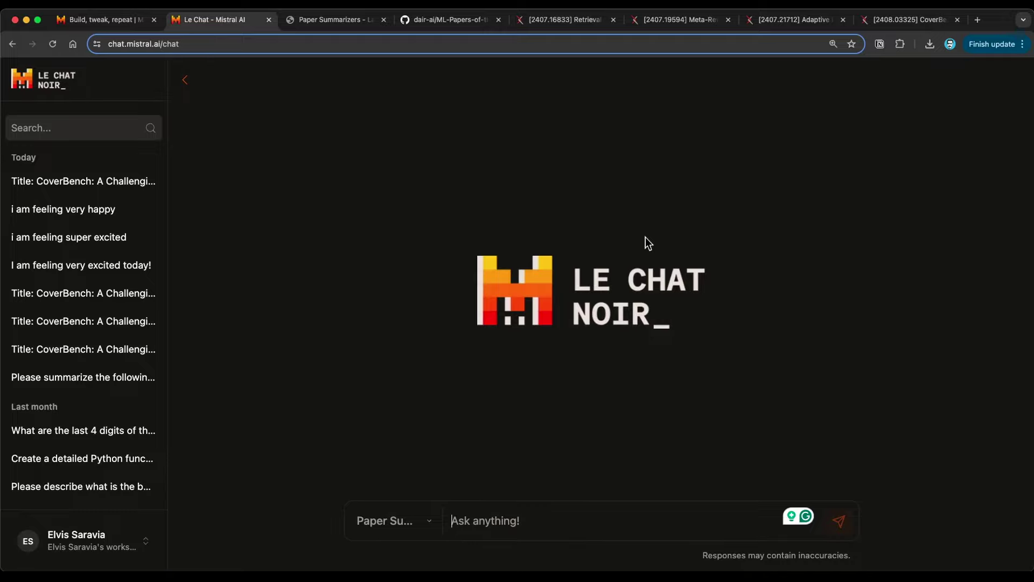
Browse Le Chat's list of Mistral AI models and custom agents, including the Paper Summarizers entry
click(438, 524)
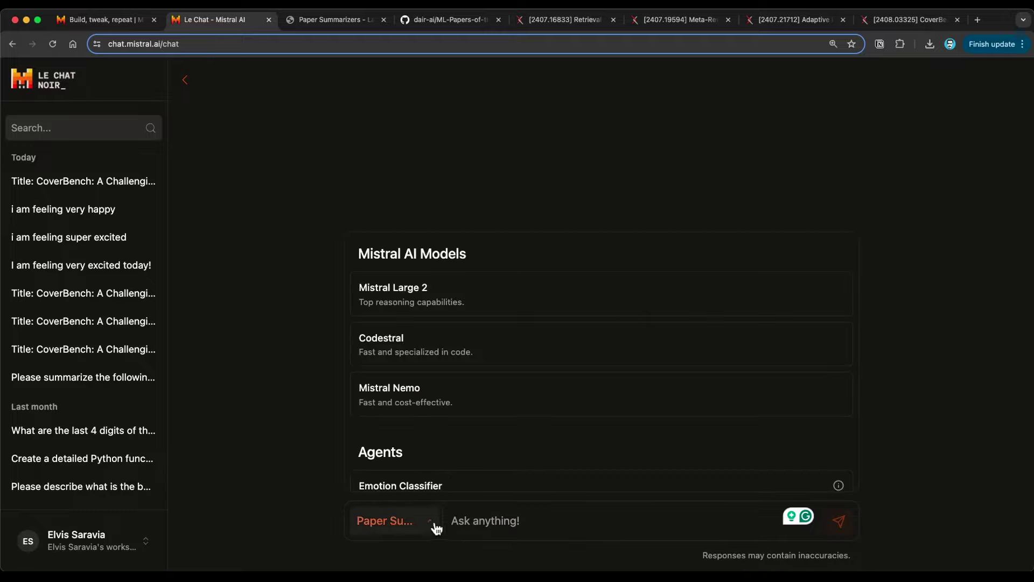
scroll(573, 383, down, 3)
scroll(534, 362, up, 3)
scroll(530, 366, down, 3)
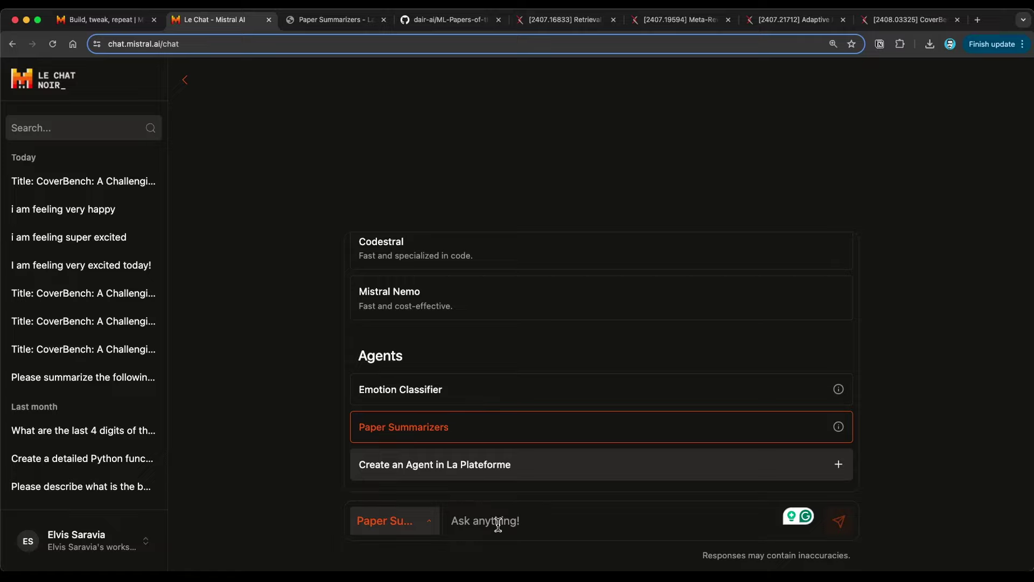
click(429, 526)
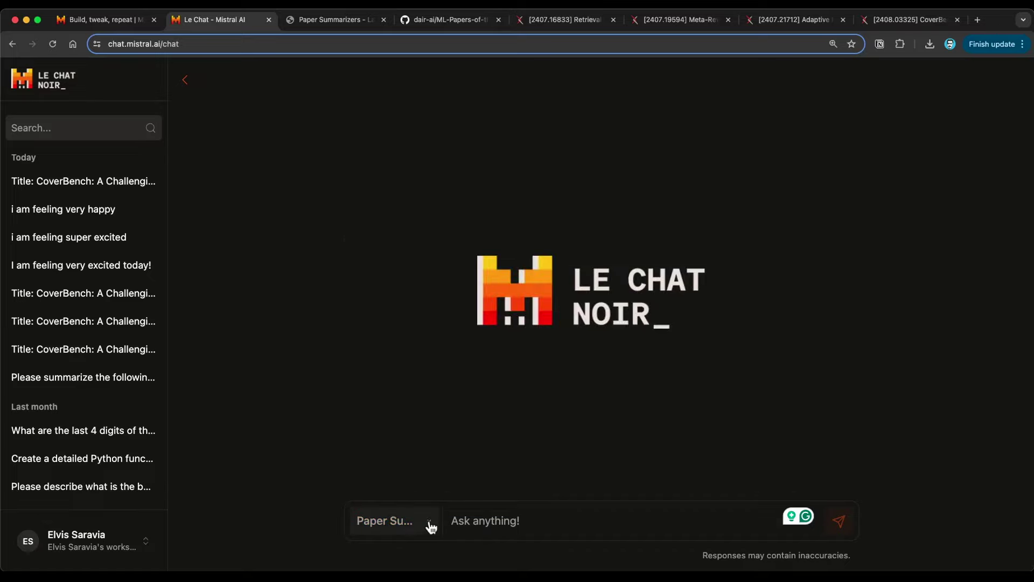
click(431, 528)
scroll(485, 469, down, 3)
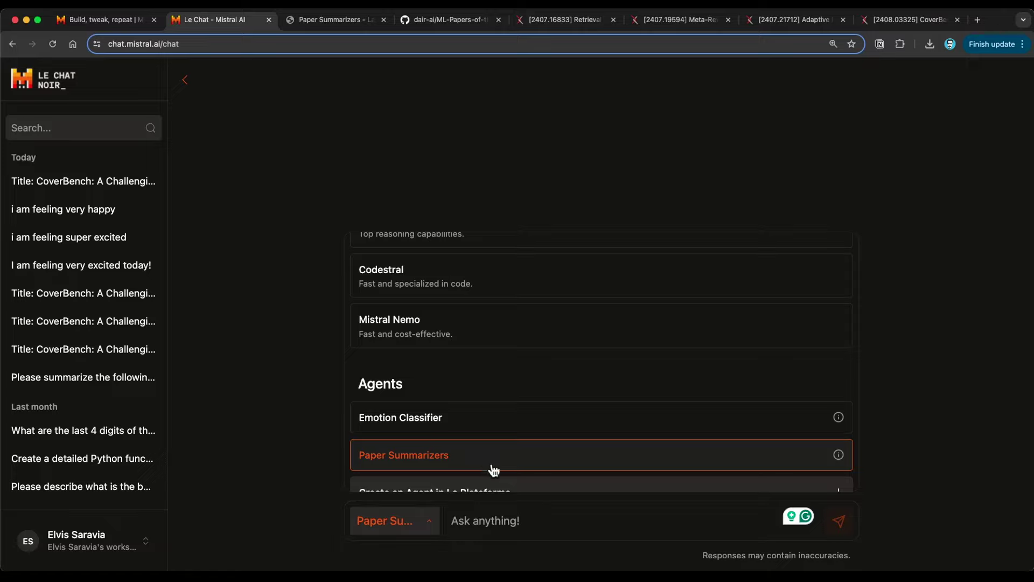
Open the fifth of today's conversations, about CoverBench, and highlight the submitted title and abstract and the agent's full answer
mouse_move(162, 300)
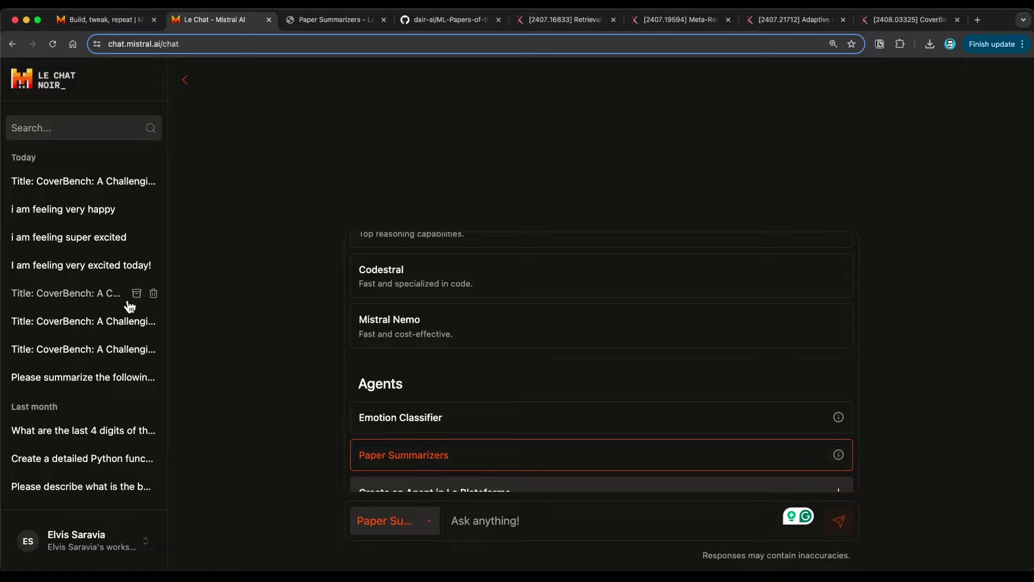
click(93, 300)
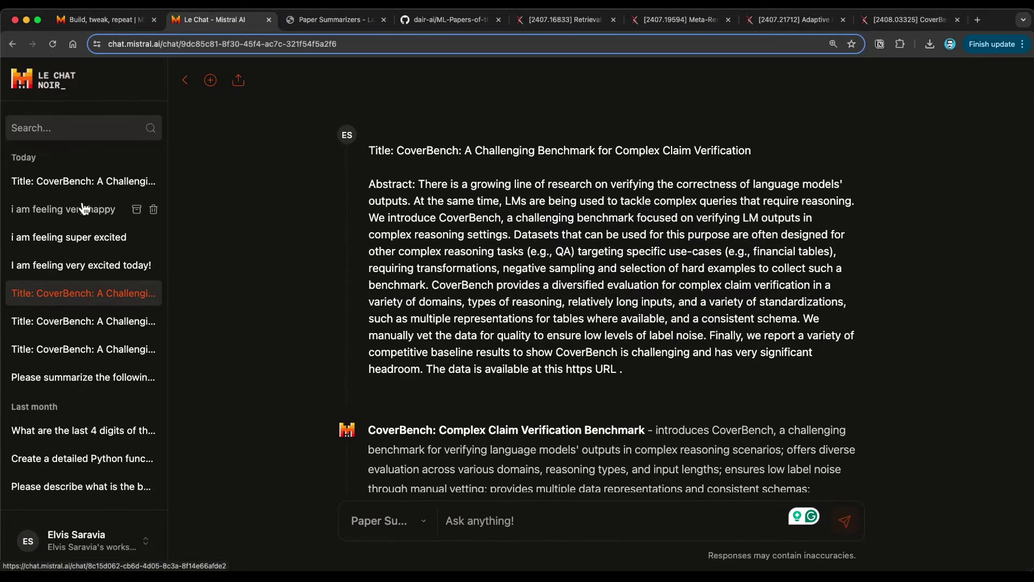
mouse_move(85, 354)
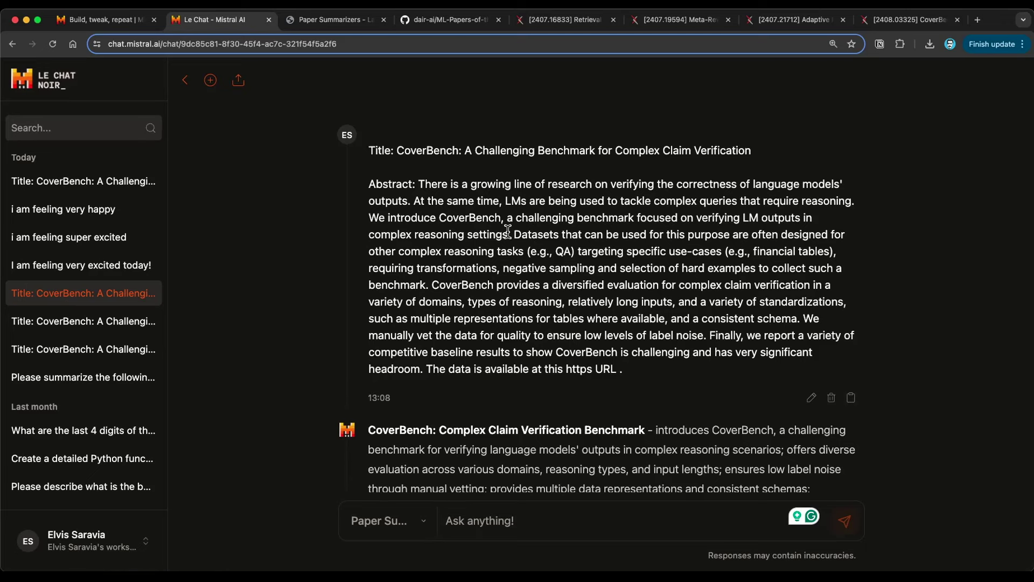
drag(369, 150, 624, 371)
scroll(701, 434, down, 2)
drag(699, 434, 363, 351)
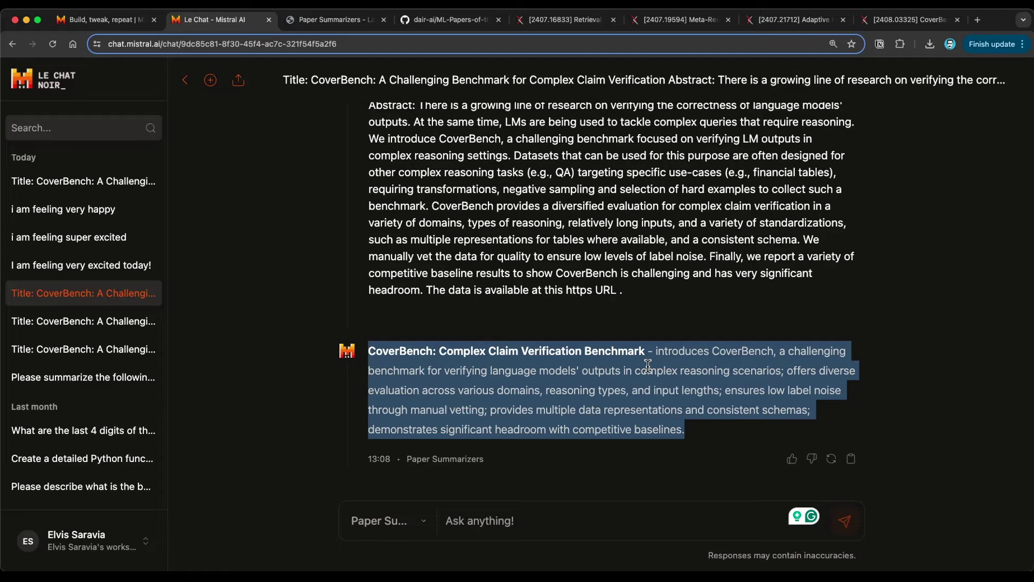
drag(696, 430, 373, 352)
Highlight the bold short title in the CoverBench answer, followed by the summary text after the dash
scroll(658, 359, up, 2)
drag(645, 406, 469, 393)
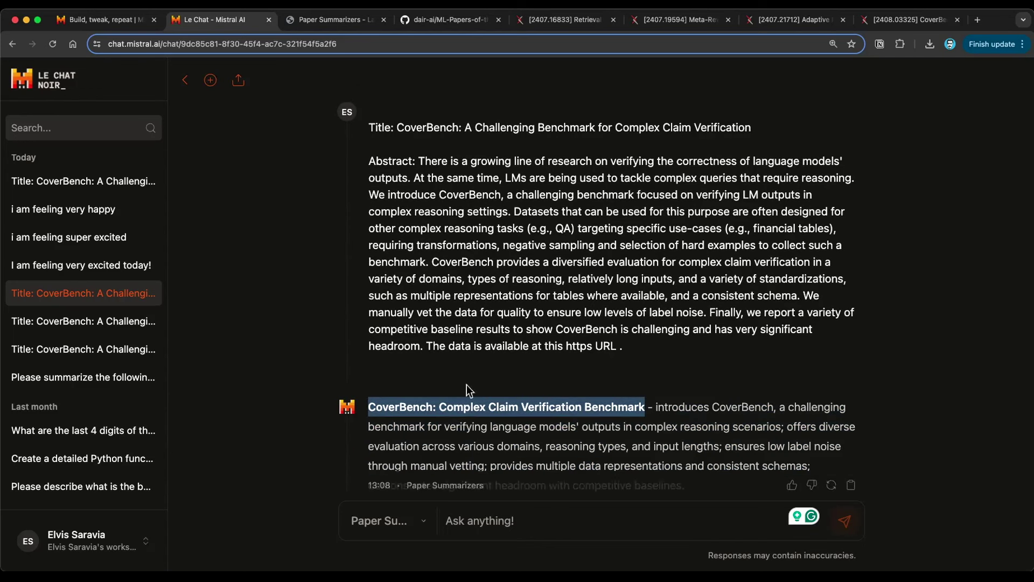
scroll(539, 350, down, 2)
drag(656, 351, 702, 431)
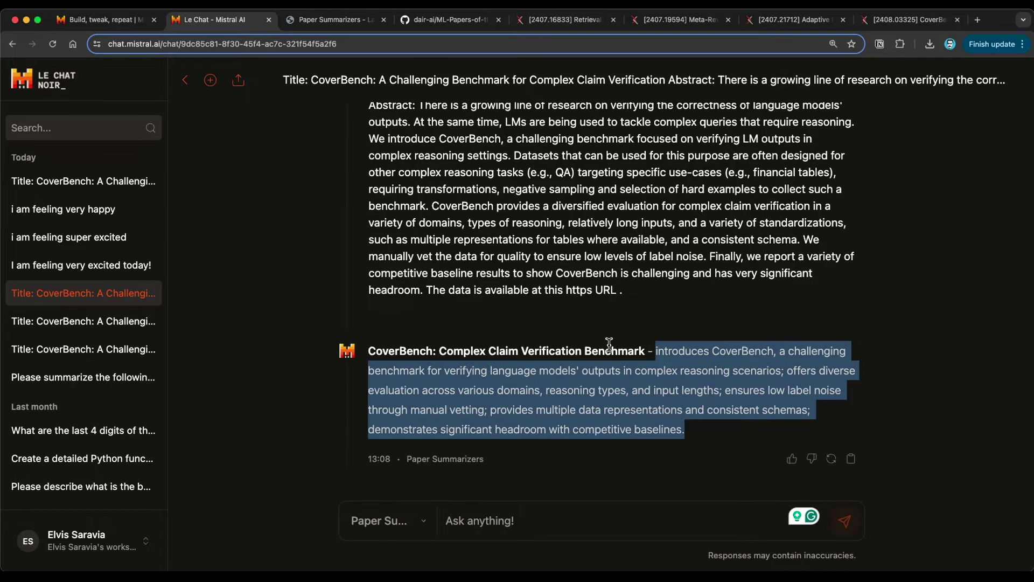
Compare the CoverBench answer in Le Chat with the agent's demonstrations on La Plateforme, and go back to its system prompt
key(ctrl+Tab)
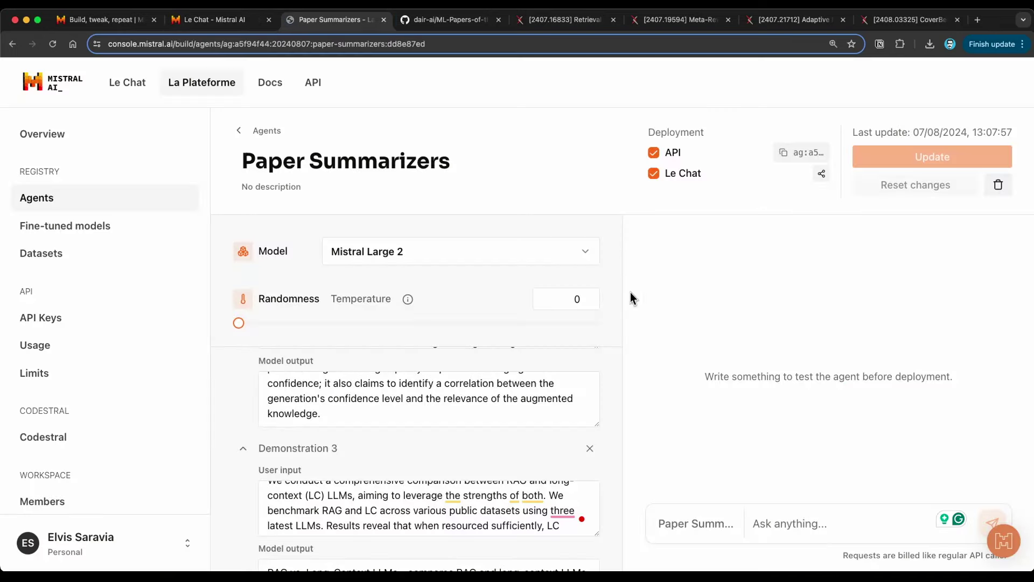
scroll(425, 406, up, 5)
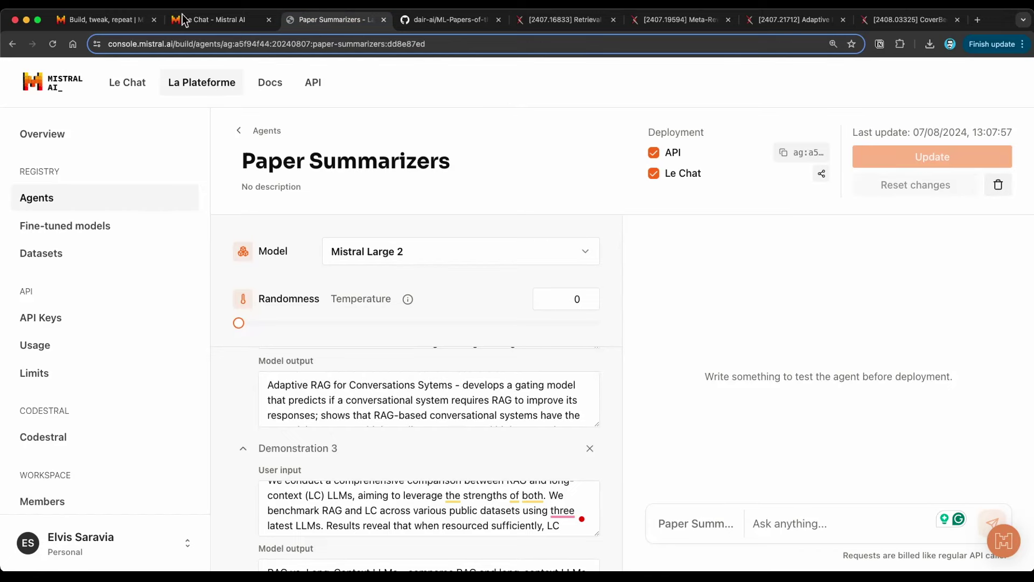
click(216, 20)
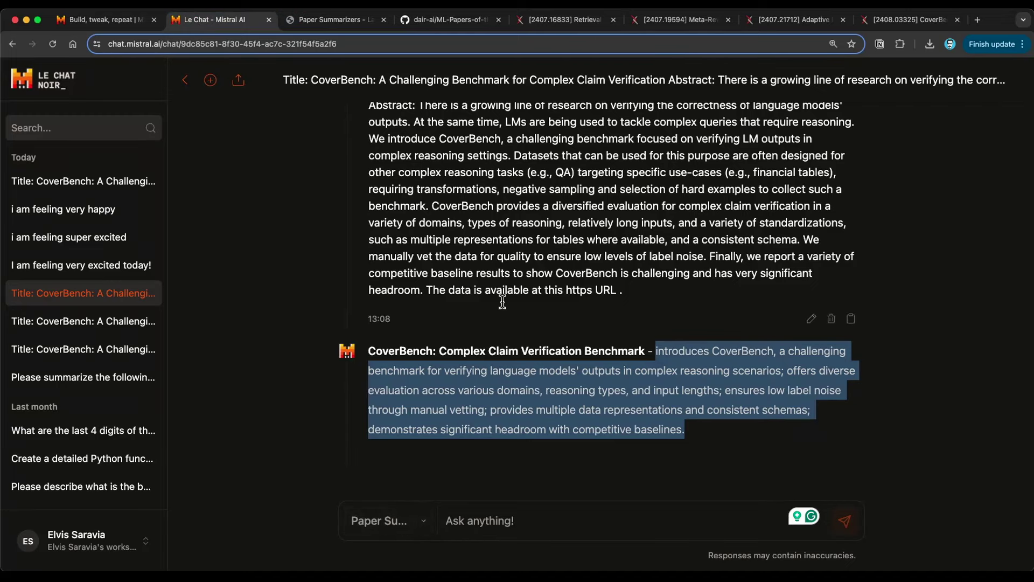
click(334, 19)
scroll(508, 361, down, 2)
scroll(595, 397, up, 3)
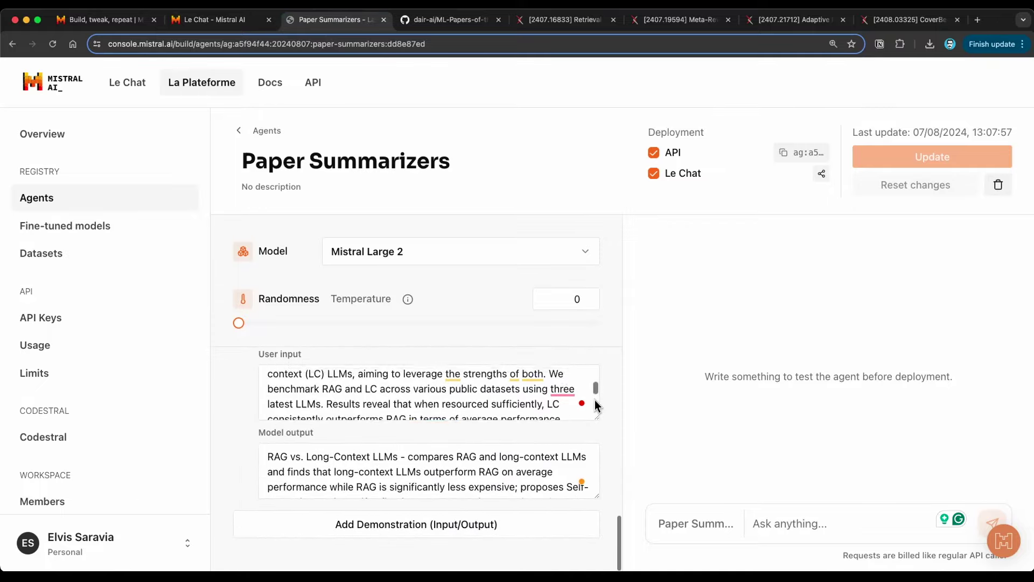
scroll(492, 397, up, 4)
scroll(581, 415, up, 10)
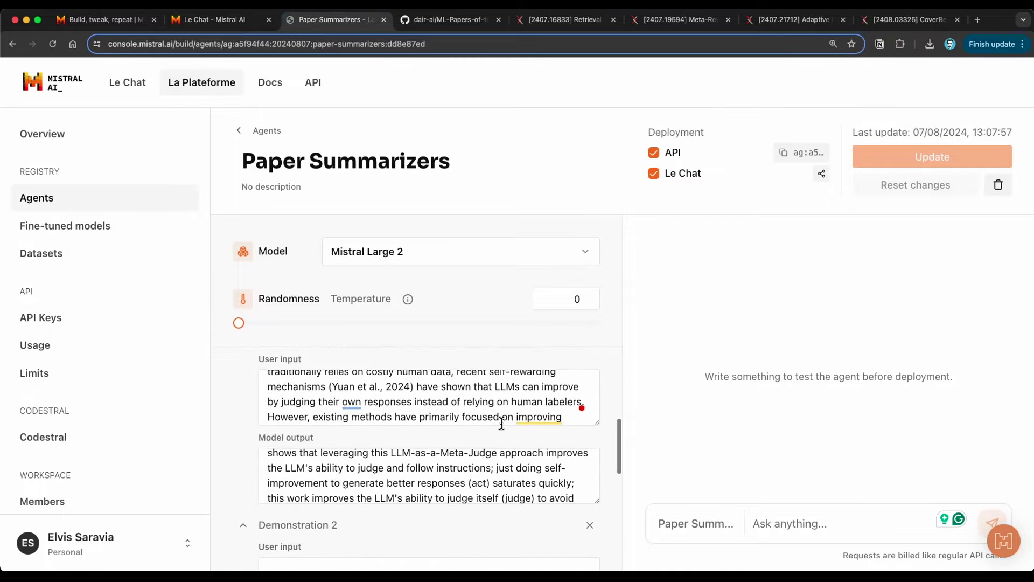
scroll(432, 421, up, 1)
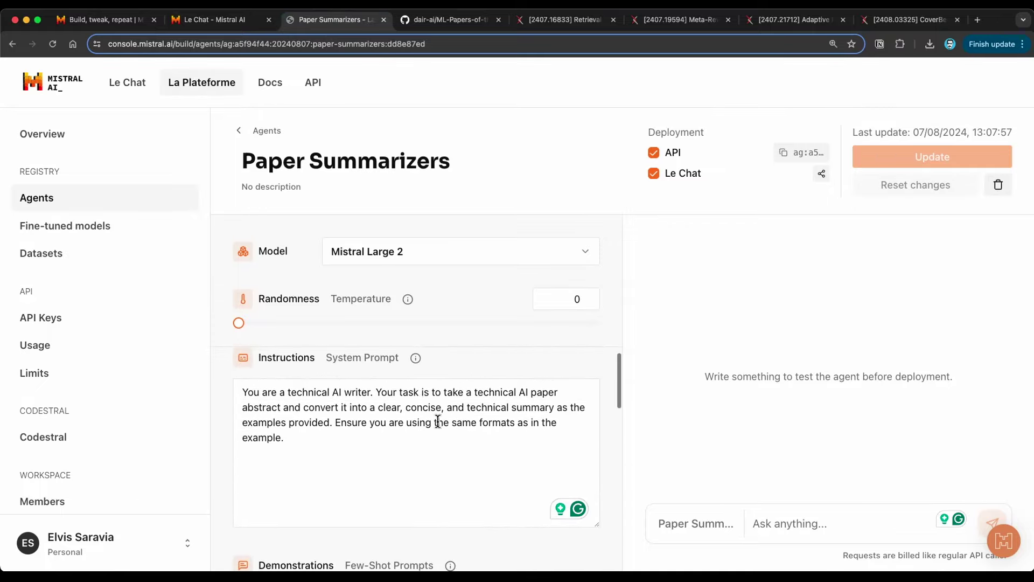
Review the few-shot demonstrations from Demonstration 1's user input down to Demonstration 3's model output
scroll(435, 422, down, 5)
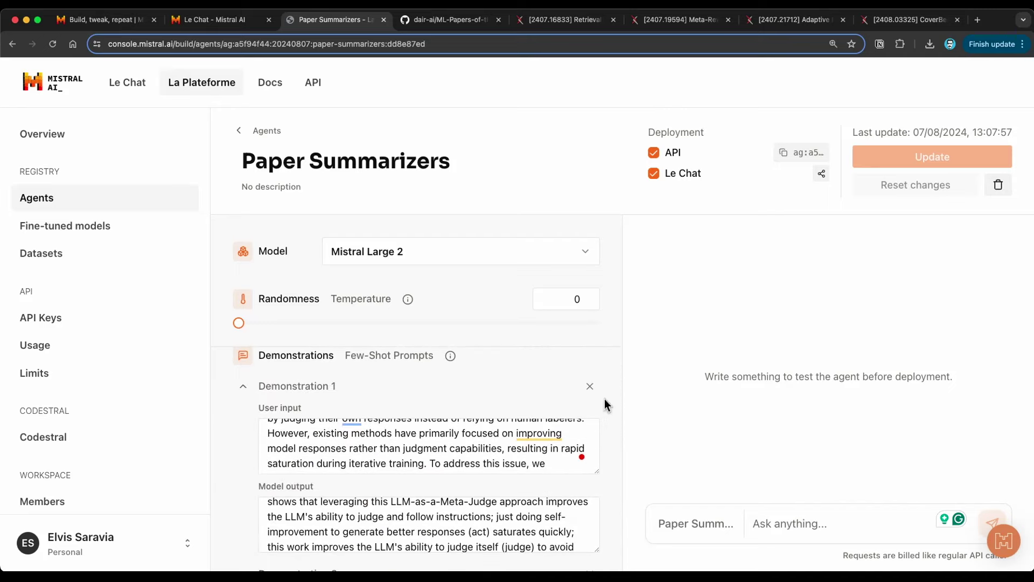
scroll(439, 422, down, 3)
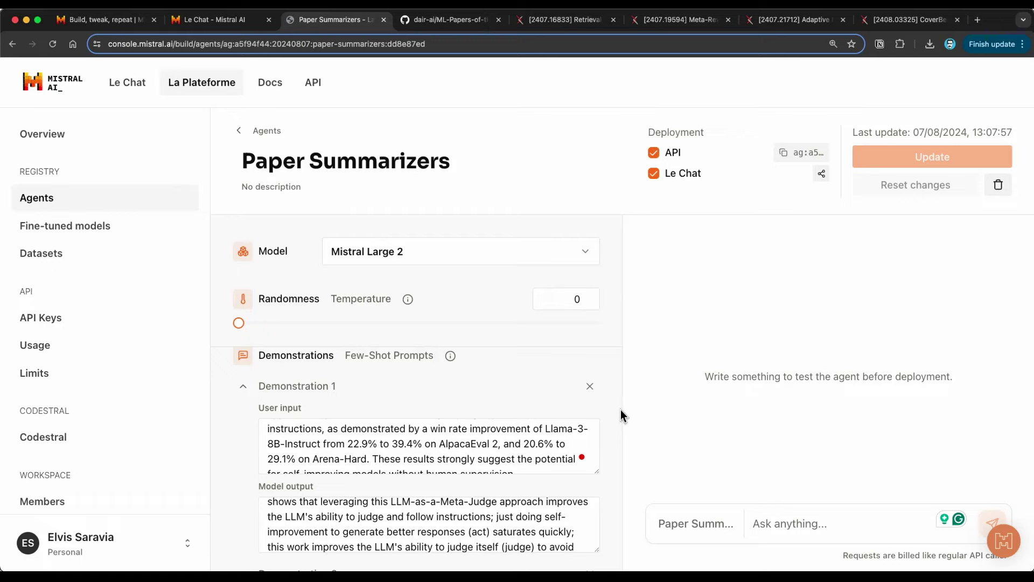
scroll(577, 422, down, 5)
scroll(593, 441, down, 3)
scroll(596, 448, down, 3)
scroll(610, 456, down, 5)
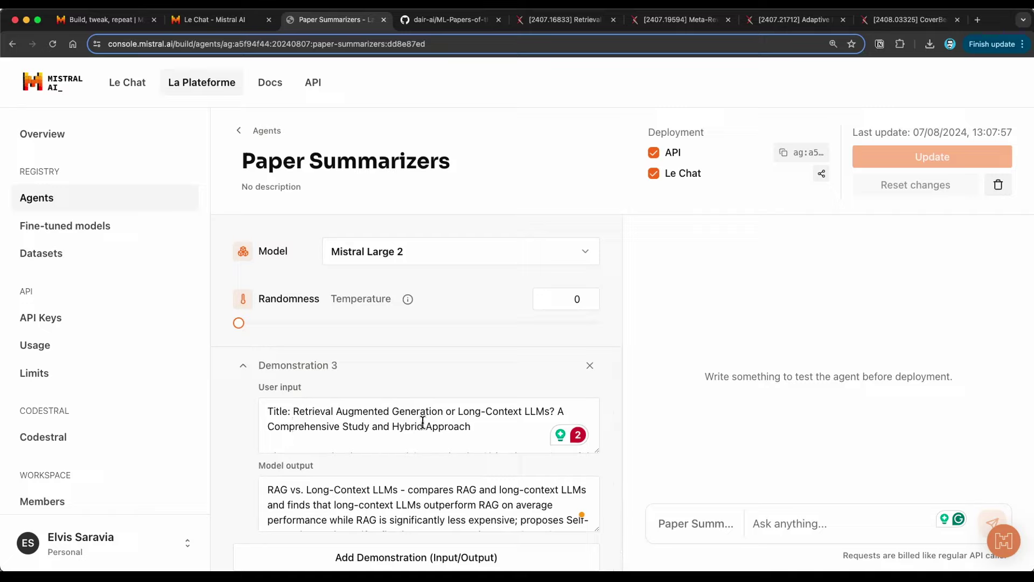
scroll(441, 490, down, 2)
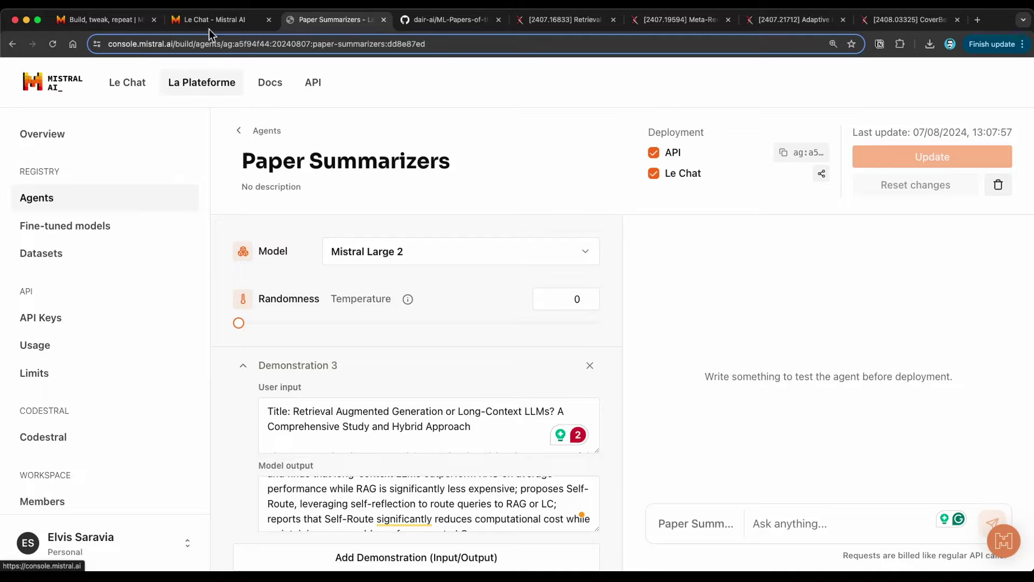
Look over the Fine-tune model form reached from the La Plateforme overview, and open the Datasets page
click(69, 142)
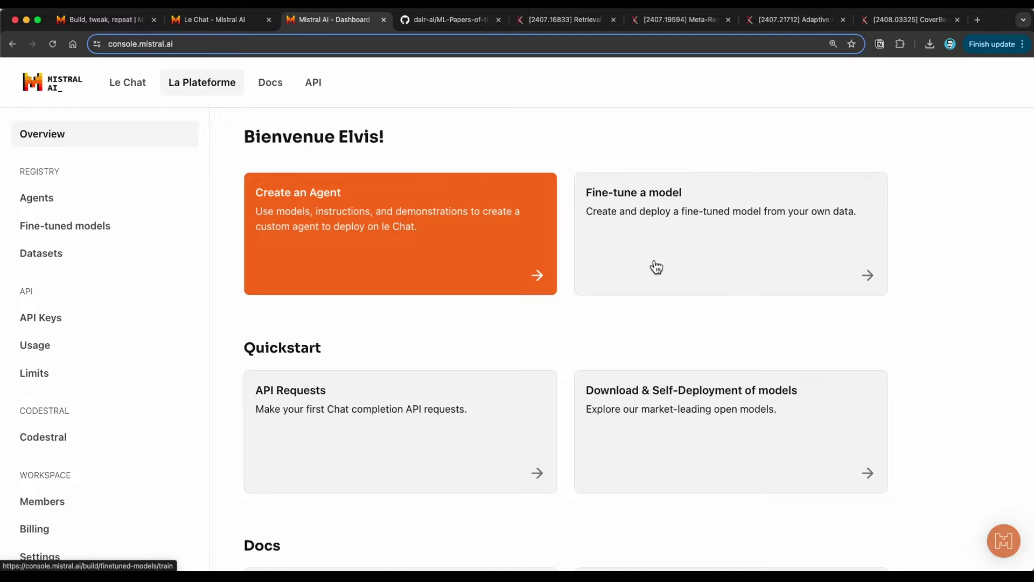
click(725, 227)
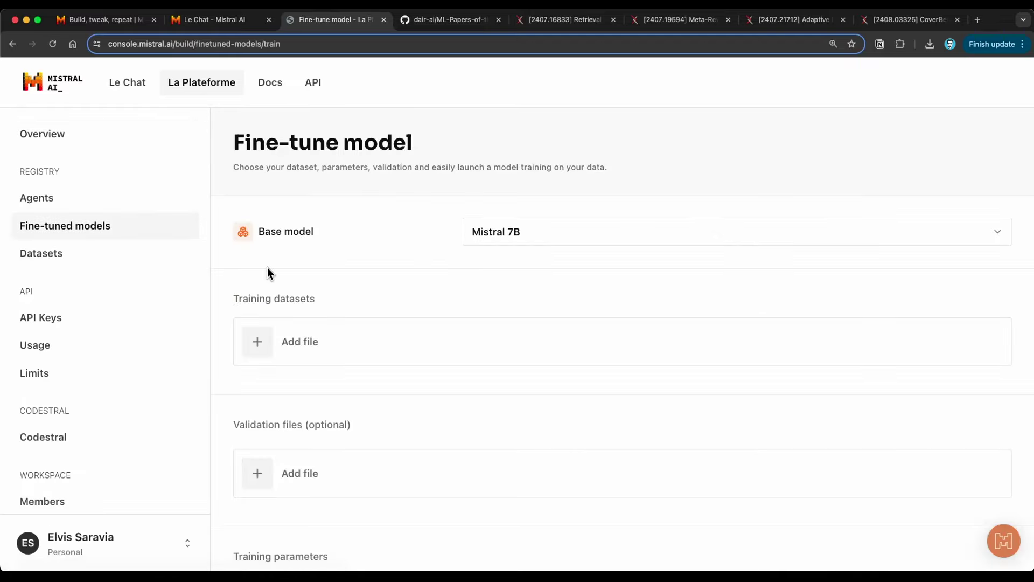
scroll(479, 323, down, 2)
scroll(478, 322, up, 2)
click(113, 260)
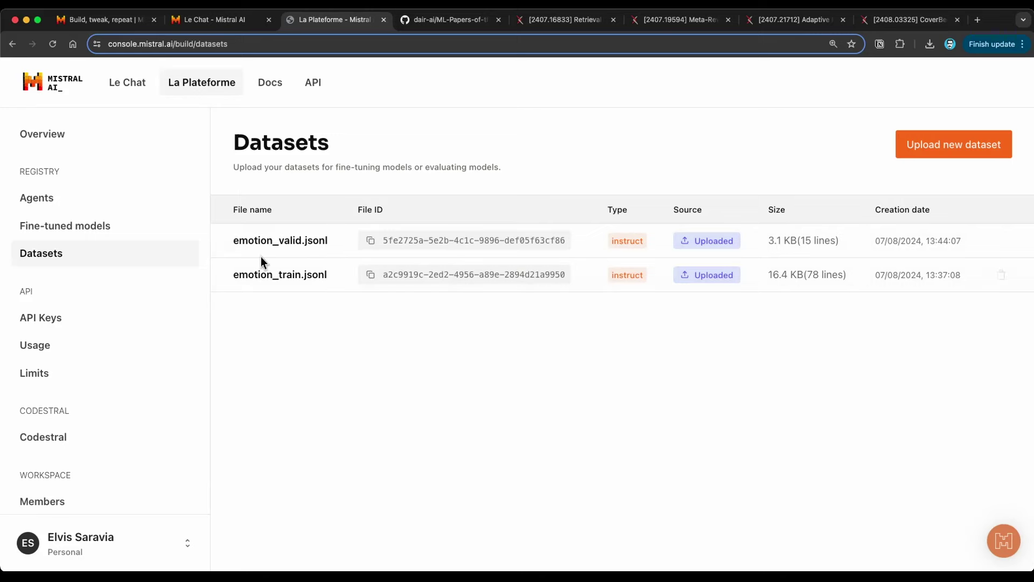
Switch to GitHub and open the private datasets repository of the dair-ai organization
click(456, 21)
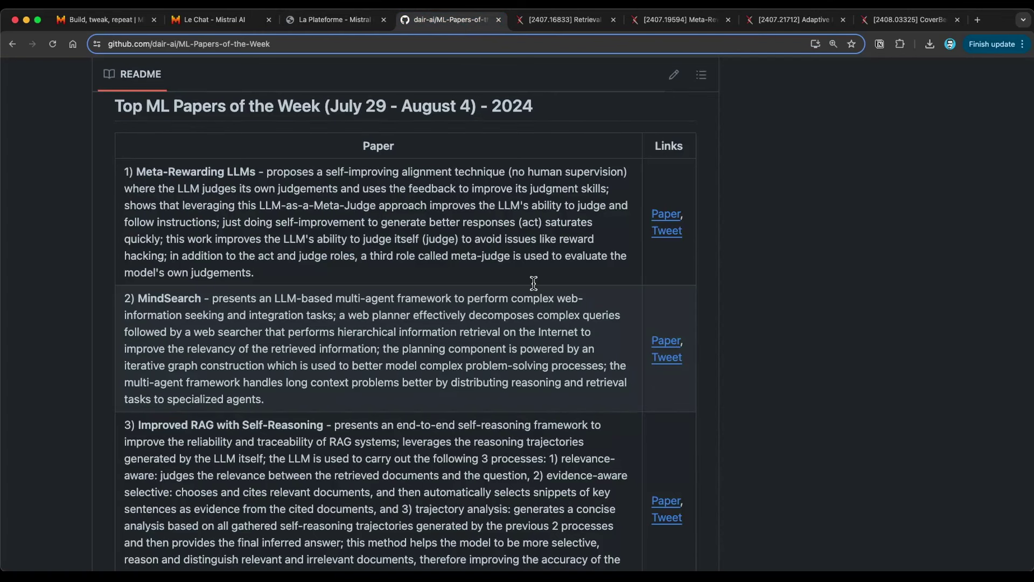
scroll(533, 283, up, 20)
click(108, 92)
scroll(383, 344, down, 1)
scroll(383, 343, down, 10)
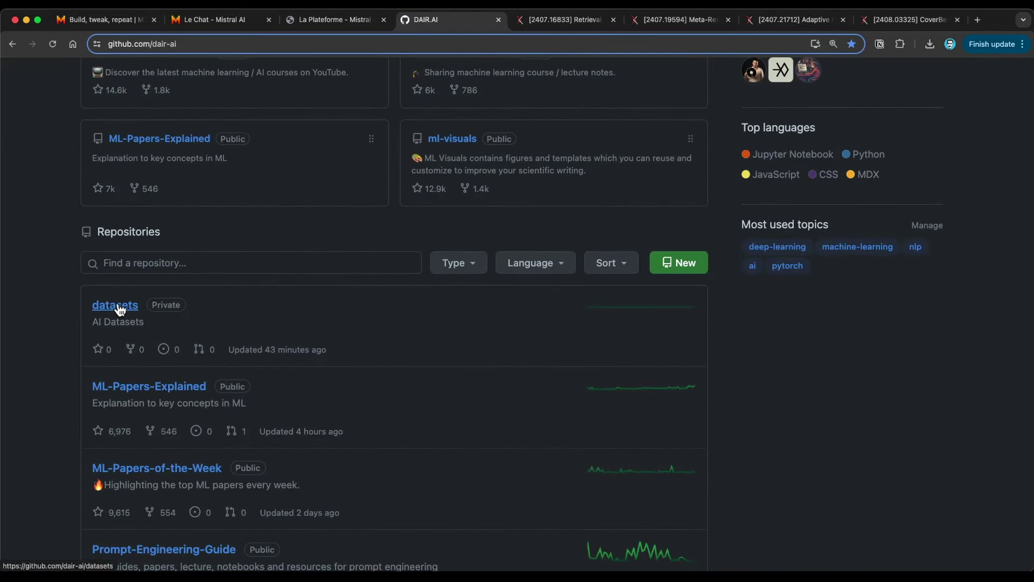
click(116, 306)
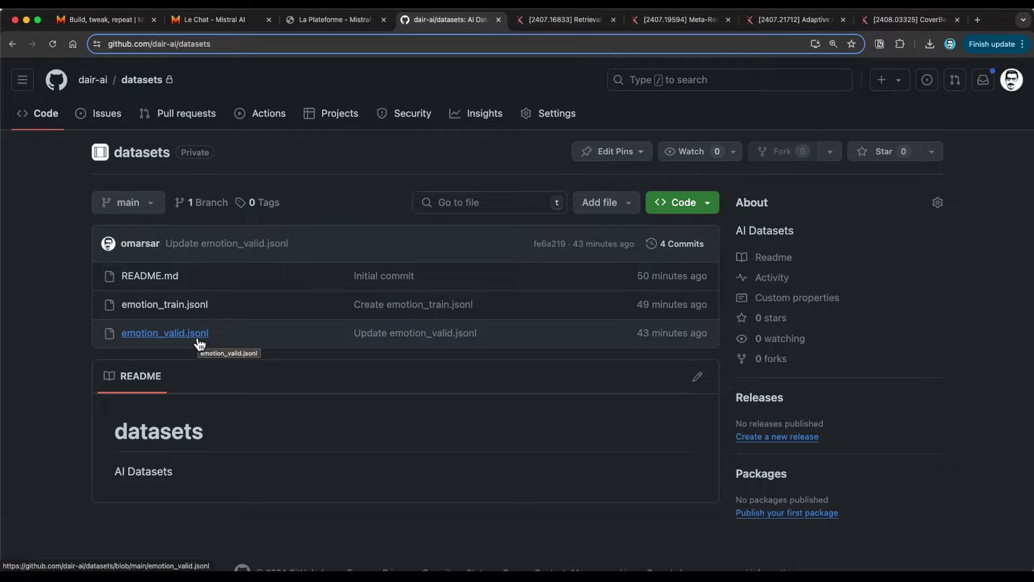
Open emotion_train.jsonl and examine how its lines pair user messages with assistant emotion labels
click(187, 312)
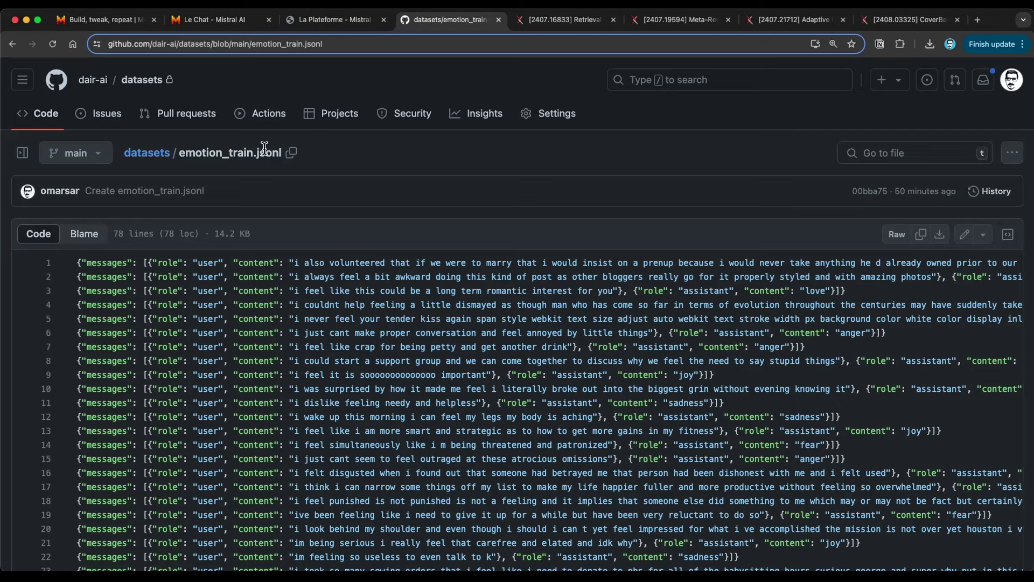
scroll(149, 281, down, 2)
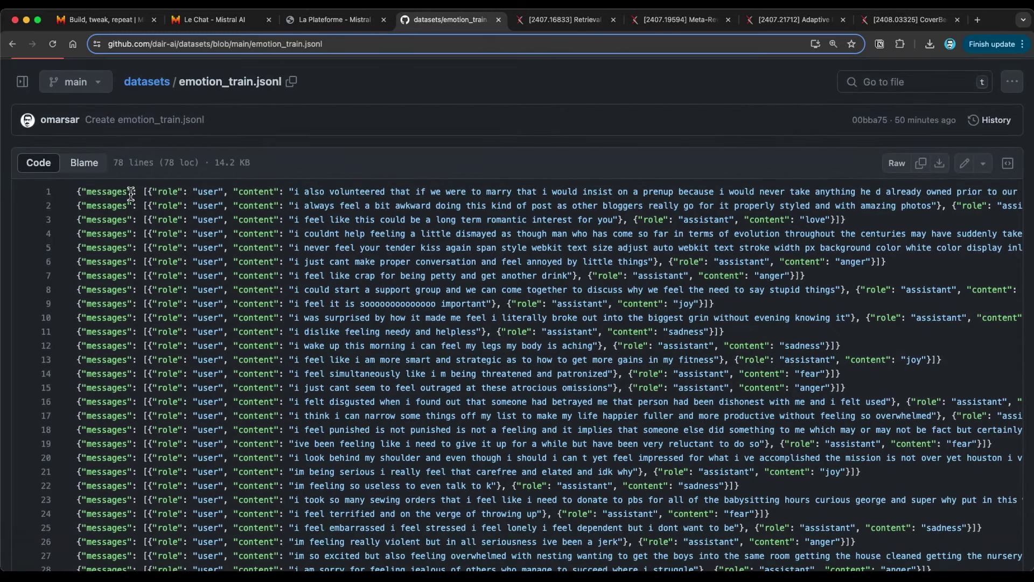
drag(86, 192, 204, 193)
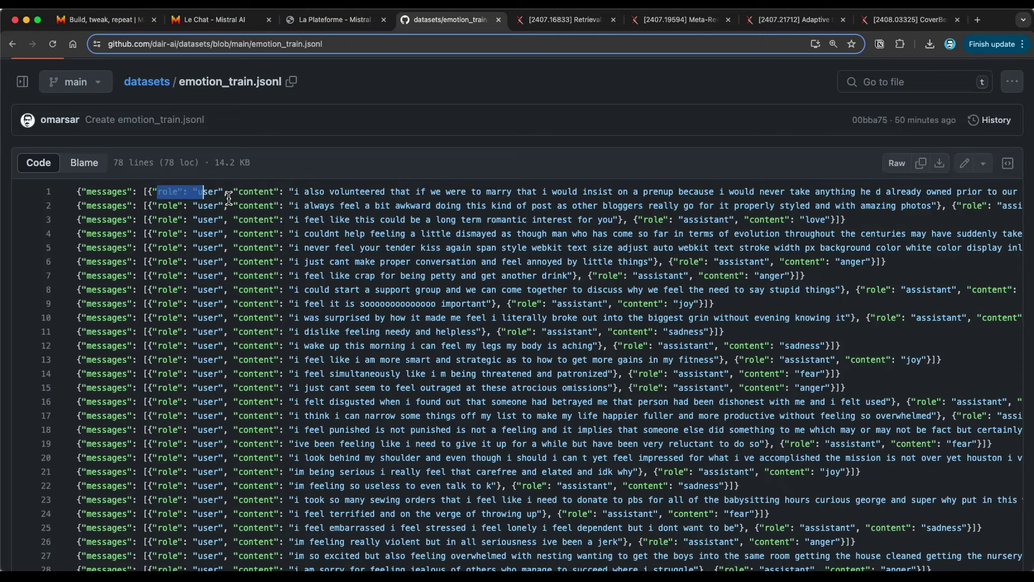
scroll(458, 220, right, 5)
scroll(459, 221, right, 20)
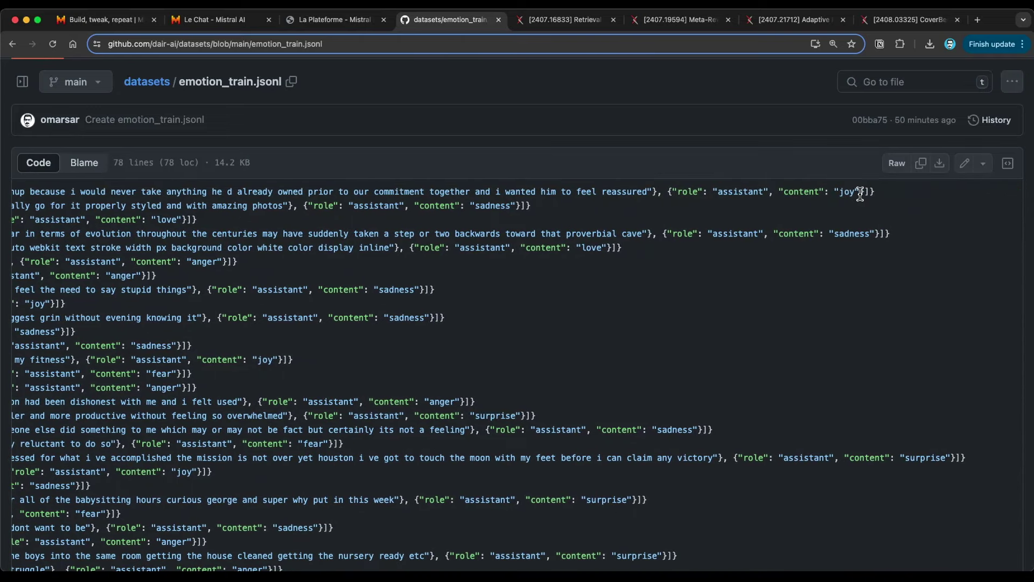
drag(853, 192, 841, 193)
drag(647, 193, 59, 197)
scroll(309, 188, left, 10)
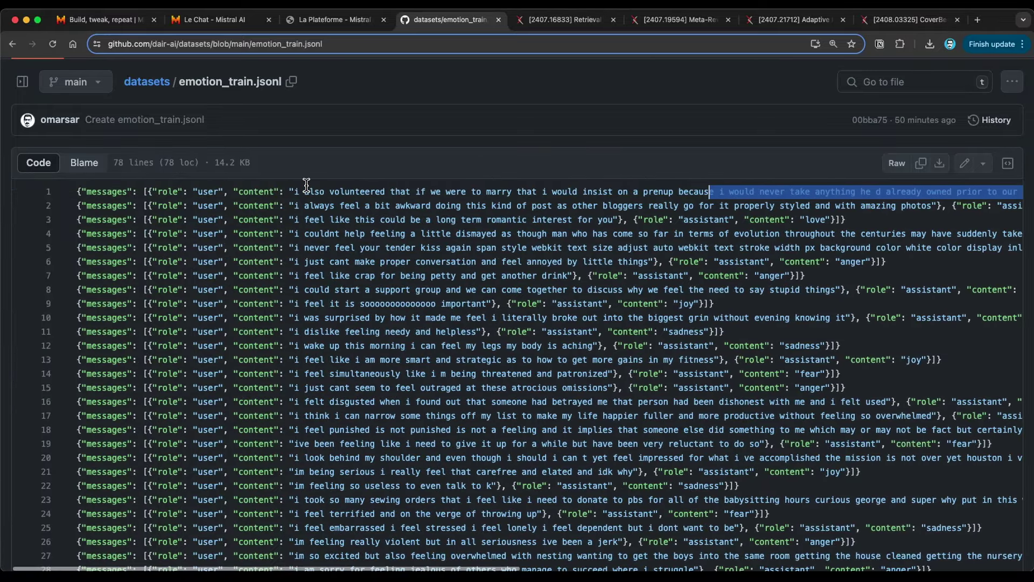
scroll(283, 298, down, 15)
scroll(324, 300, up, 20)
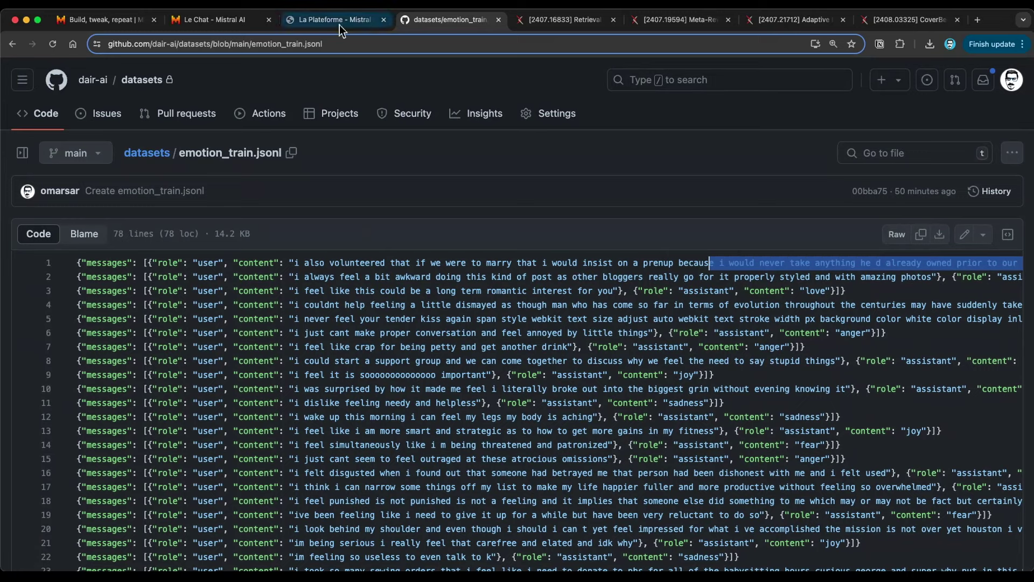
Close the Le Chat page, view emotion_valid.jsonl in the GitHub datasets repository, and return to the repository's file list
click(223, 27)
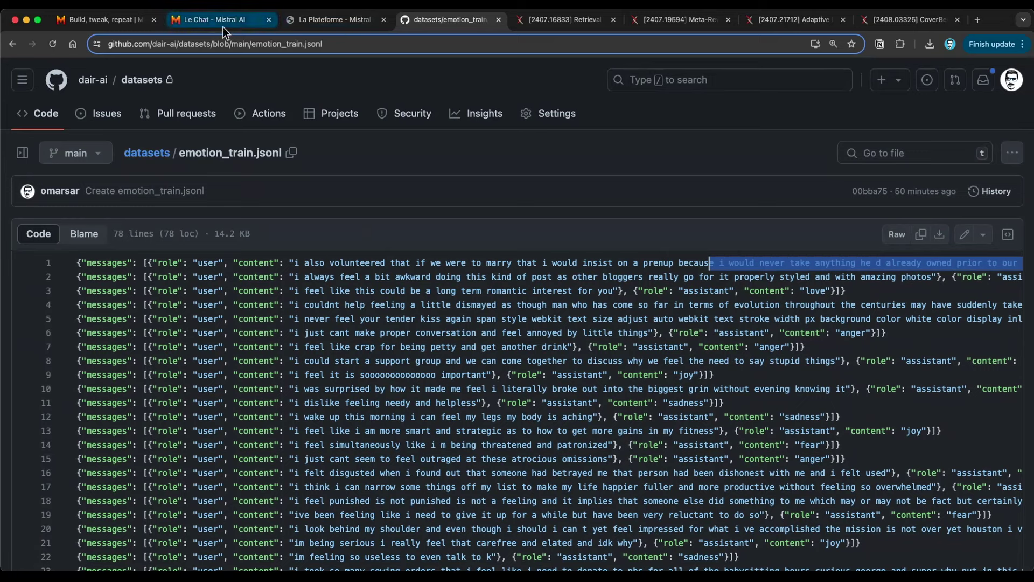
click(269, 19)
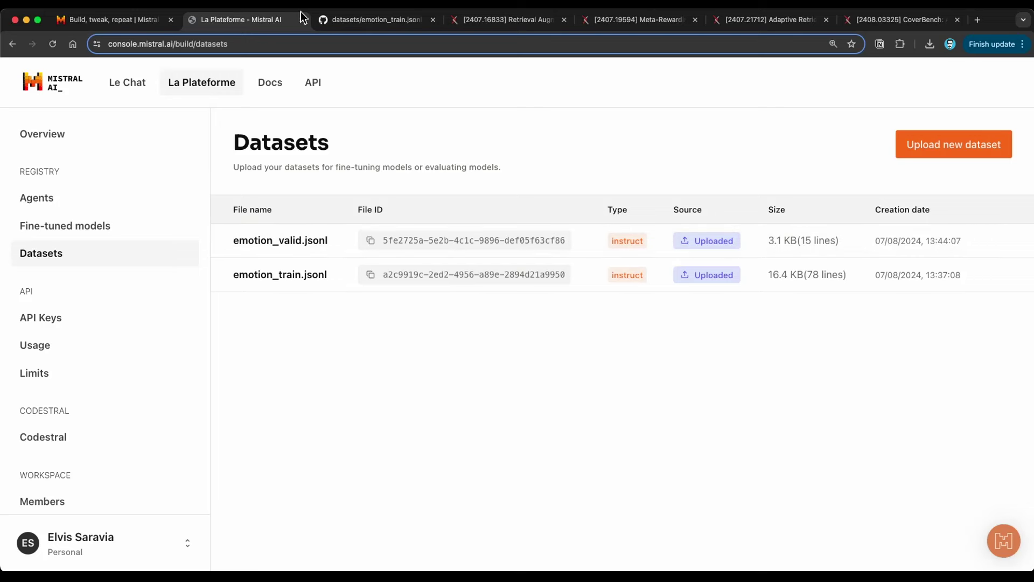
click(344, 22)
click(146, 153)
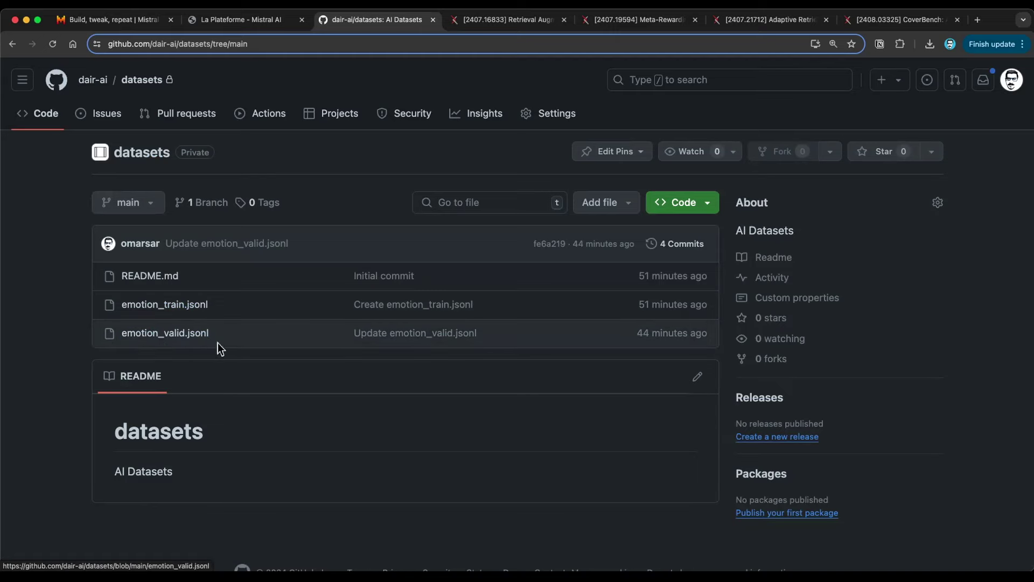
click(195, 334)
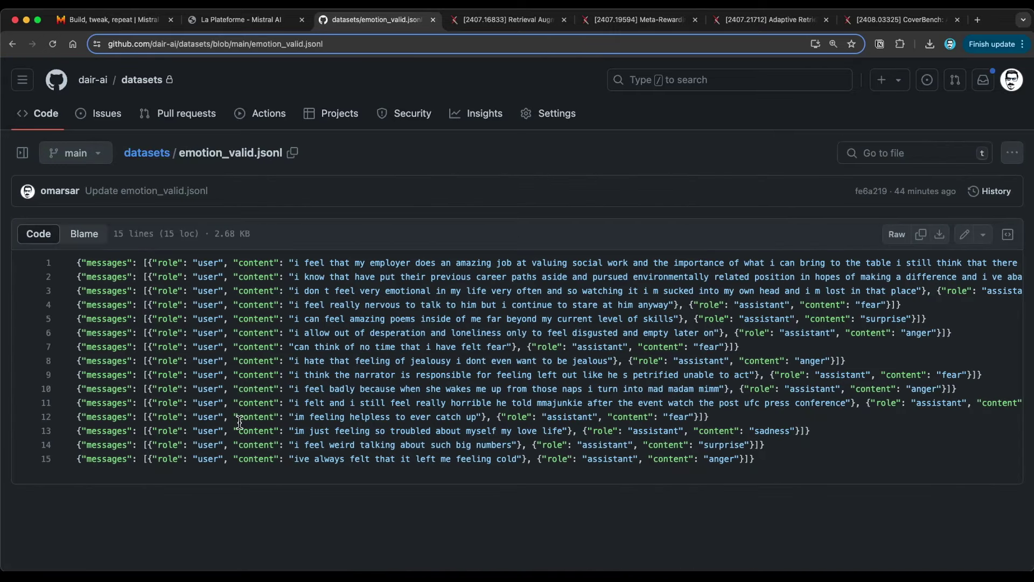
click(147, 156)
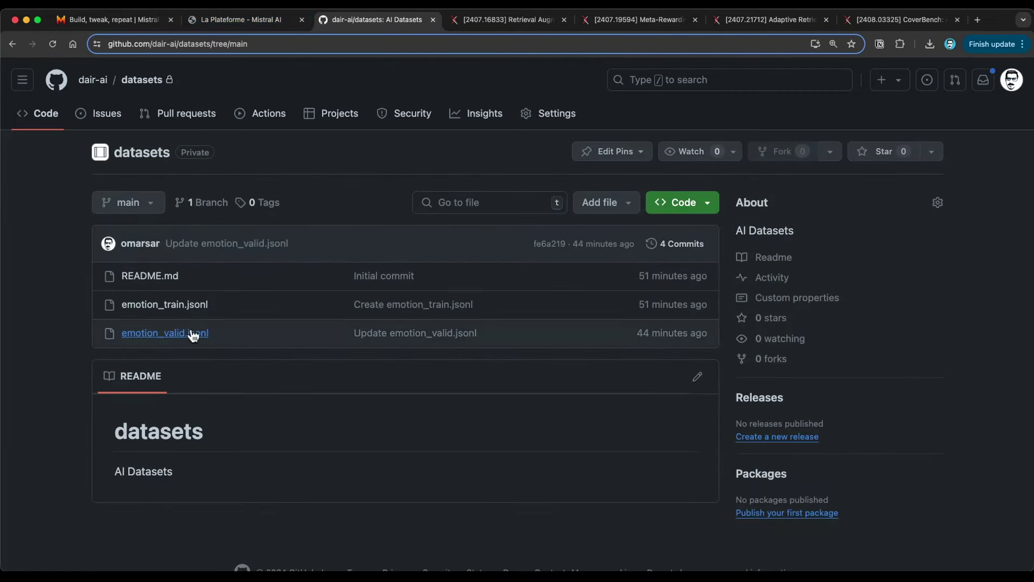
Switch to La Plateforme, open the form for fine-tuning a model, and look through the base model choices
click(251, 21)
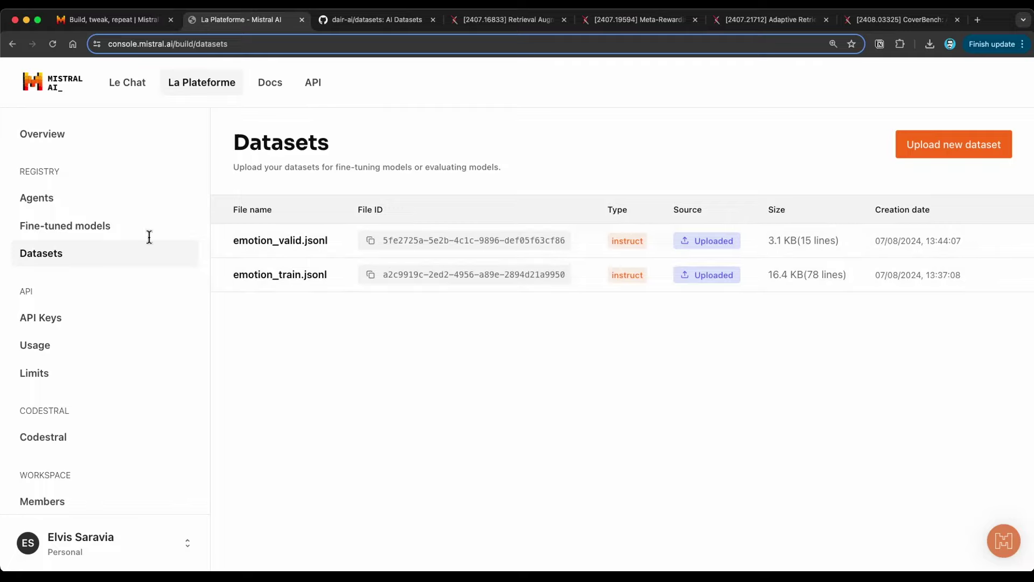
click(51, 233)
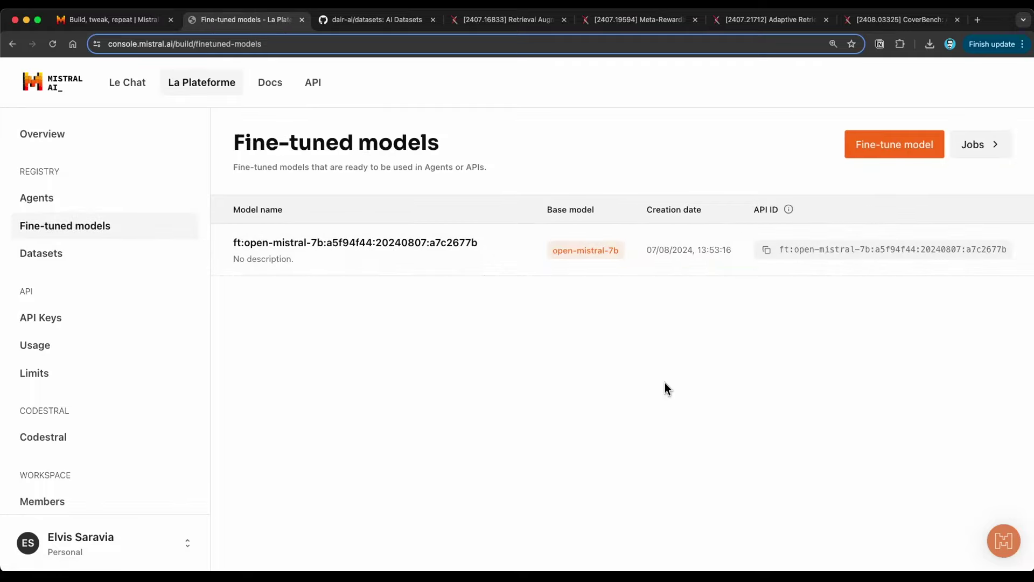
click(895, 156)
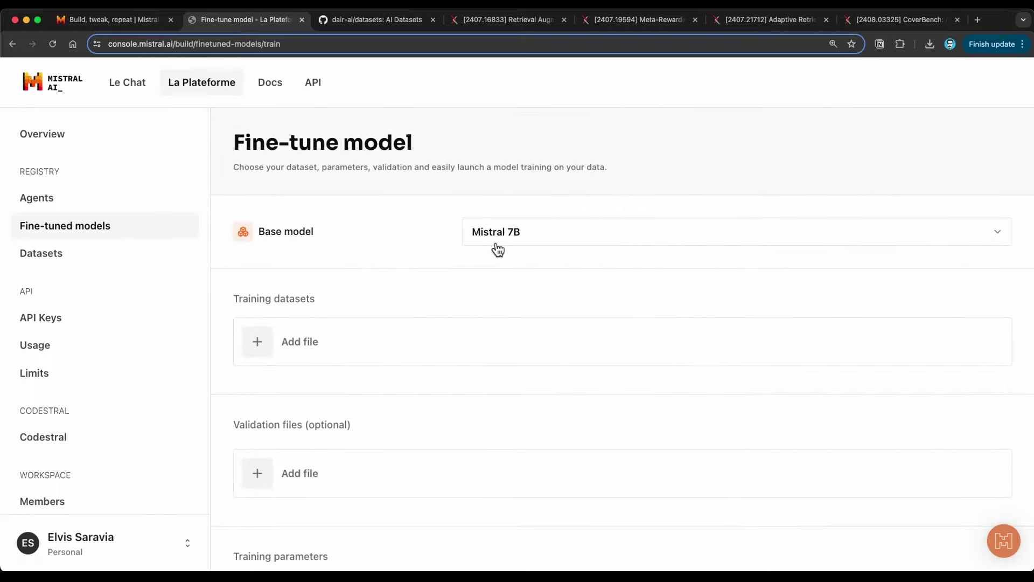
click(536, 237)
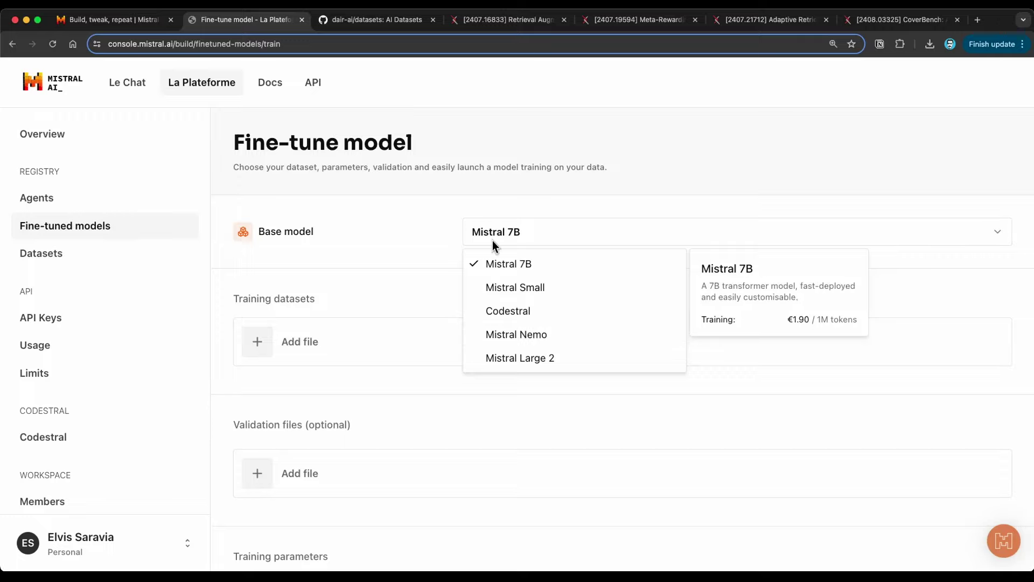
key(Escape)
scroll(384, 304, down, 2)
scroll(375, 317, up, 2)
Add emotion_train.jsonl as the training dataset and emotion_valid.jsonl as the validation file in the fine-tuning form
click(257, 339)
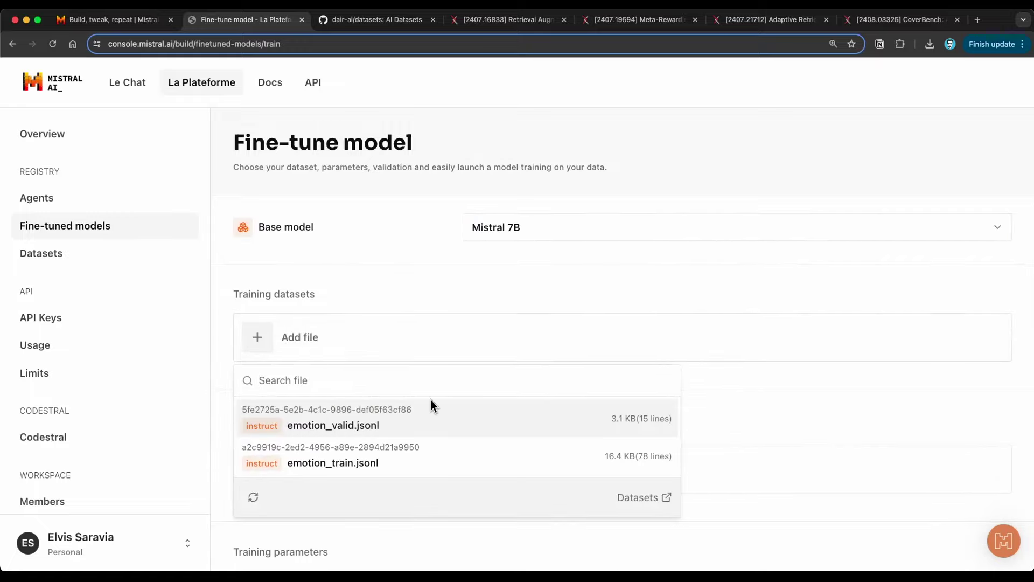
click(365, 463)
scroll(474, 334, down, 2)
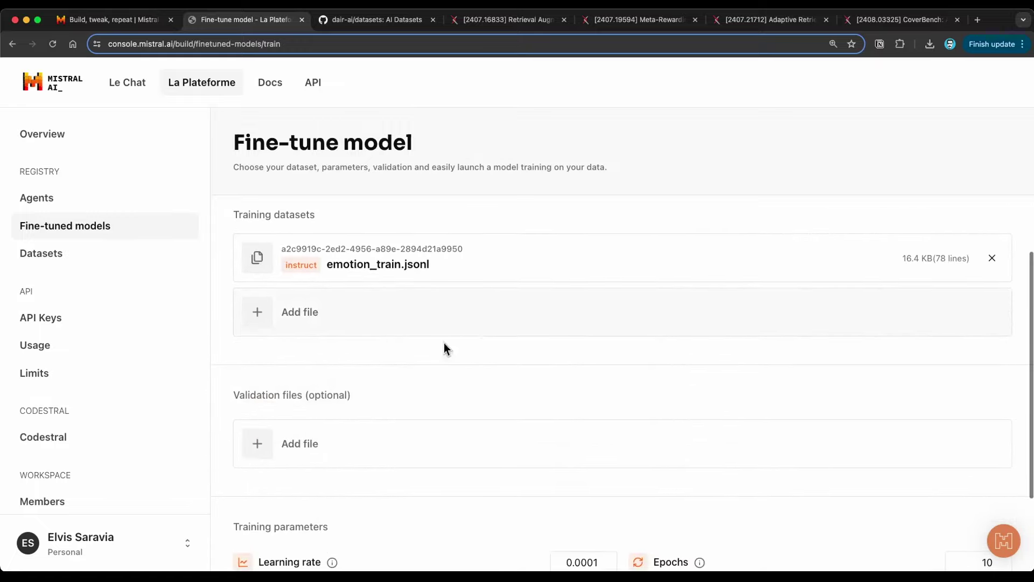
click(257, 445)
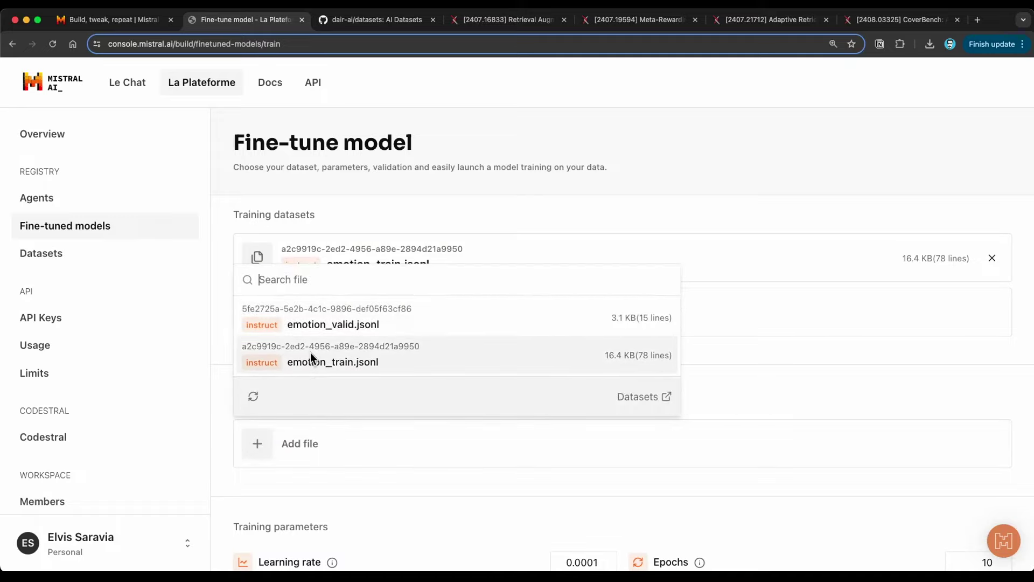
click(358, 325)
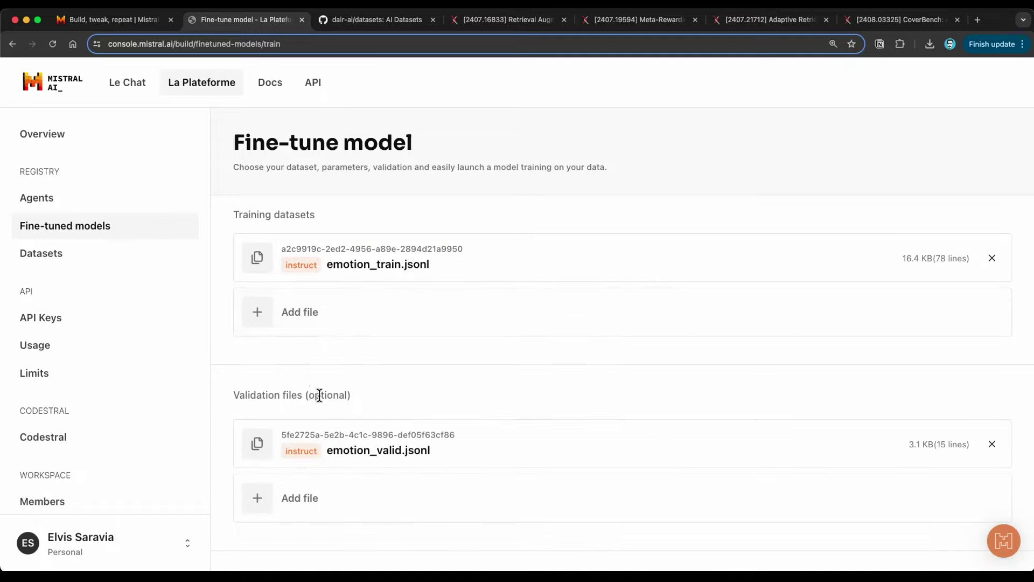
scroll(476, 387, down, 4)
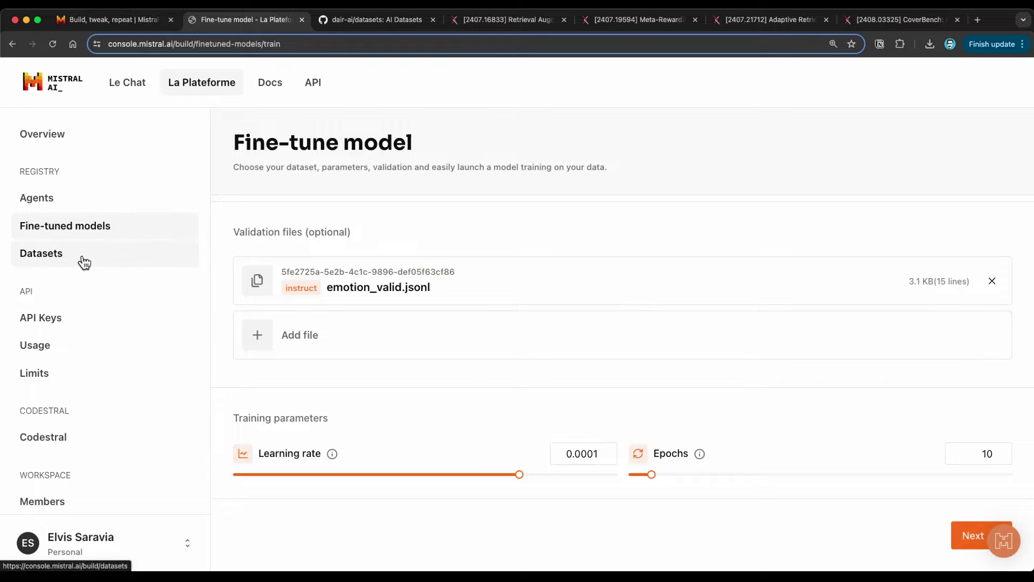
Open the existing open-mistral-7b fine-tuned model and examine its model card, training job cost and tokens, training parameters and files
click(95, 226)
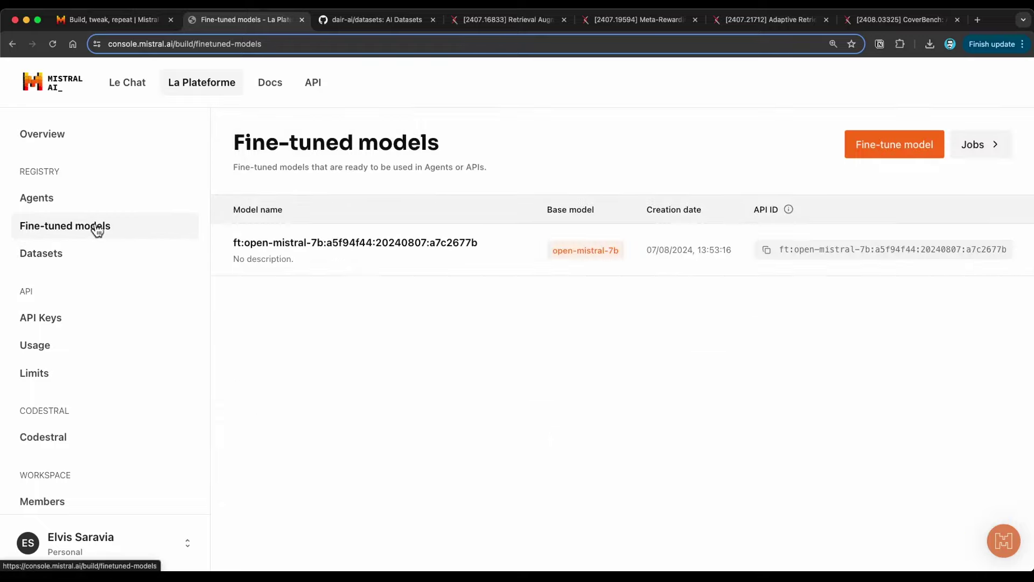
click(373, 250)
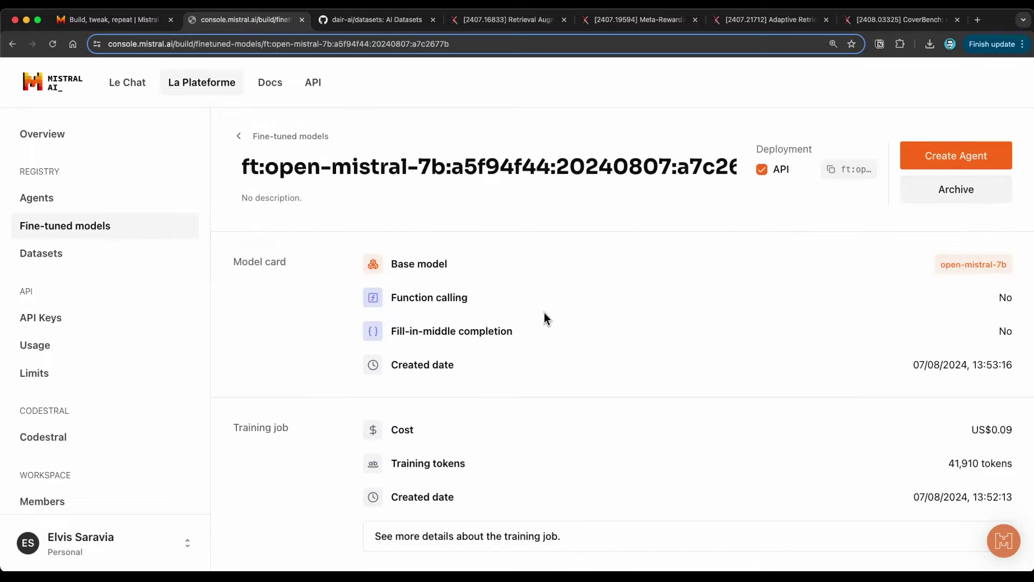
scroll(707, 277, down, 1)
scroll(707, 277, up, 1)
scroll(825, 308, down, 1)
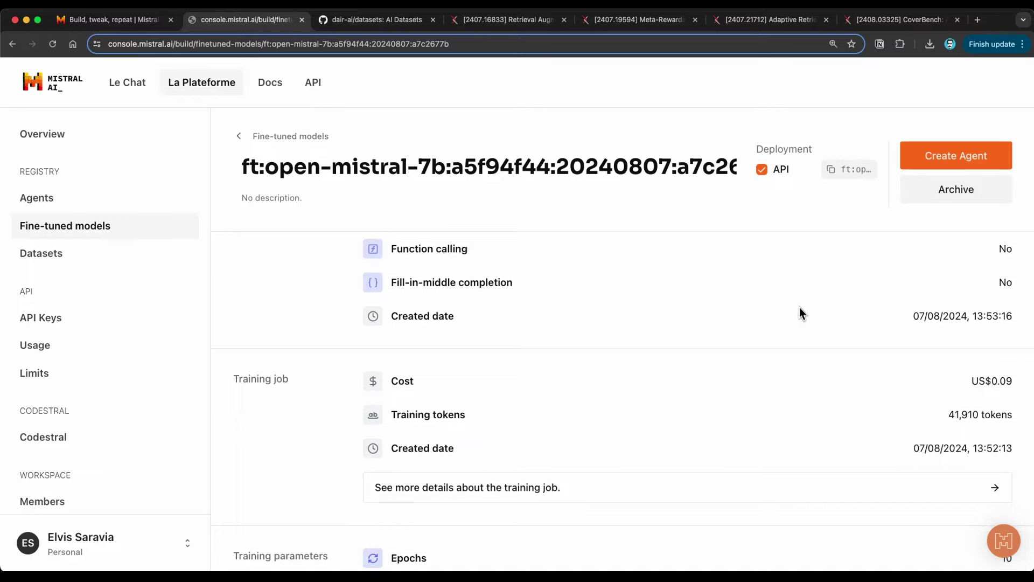
scroll(718, 380, down, 2)
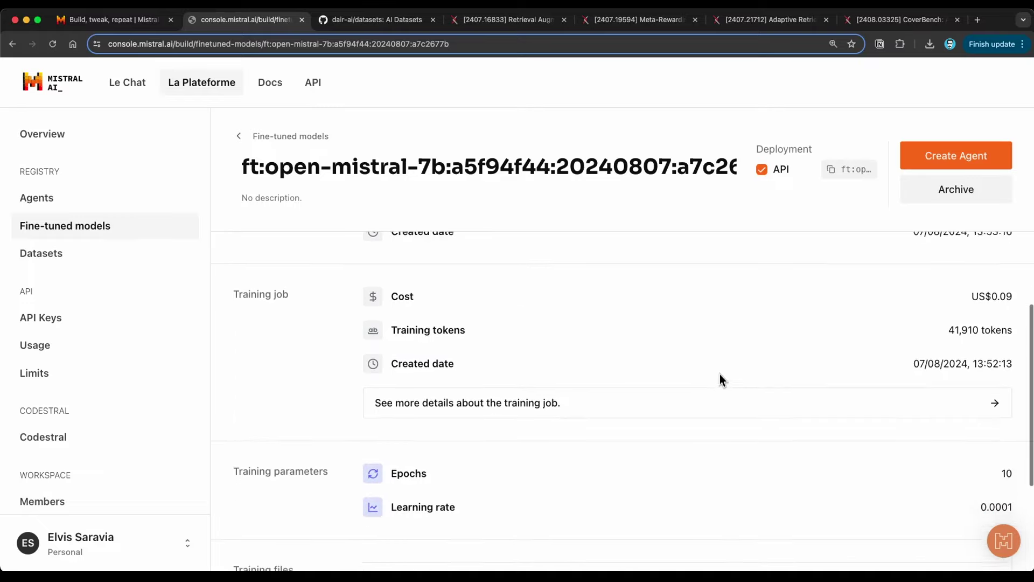
drag(968, 290, 1015, 293)
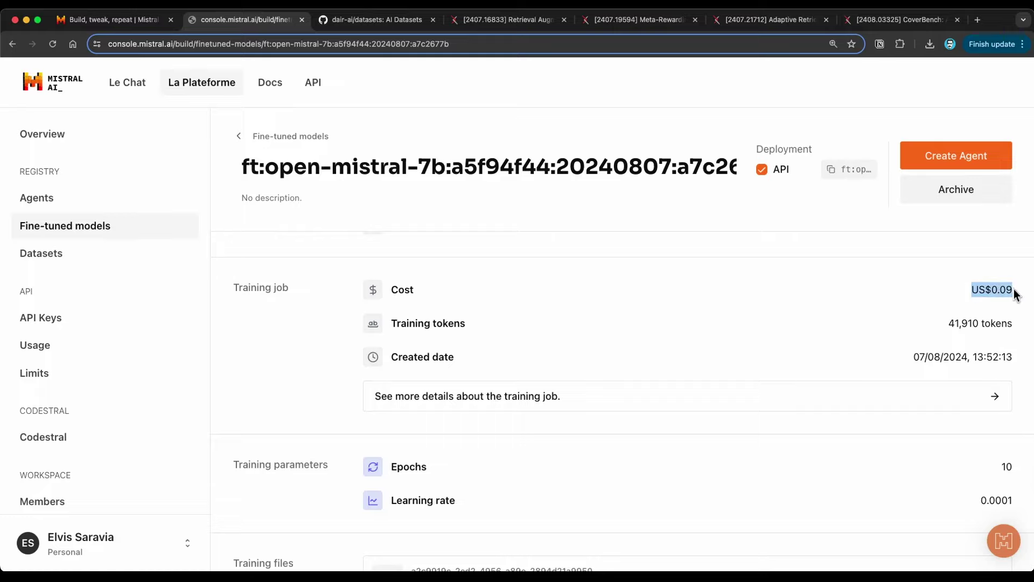
drag(948, 324, 1008, 324)
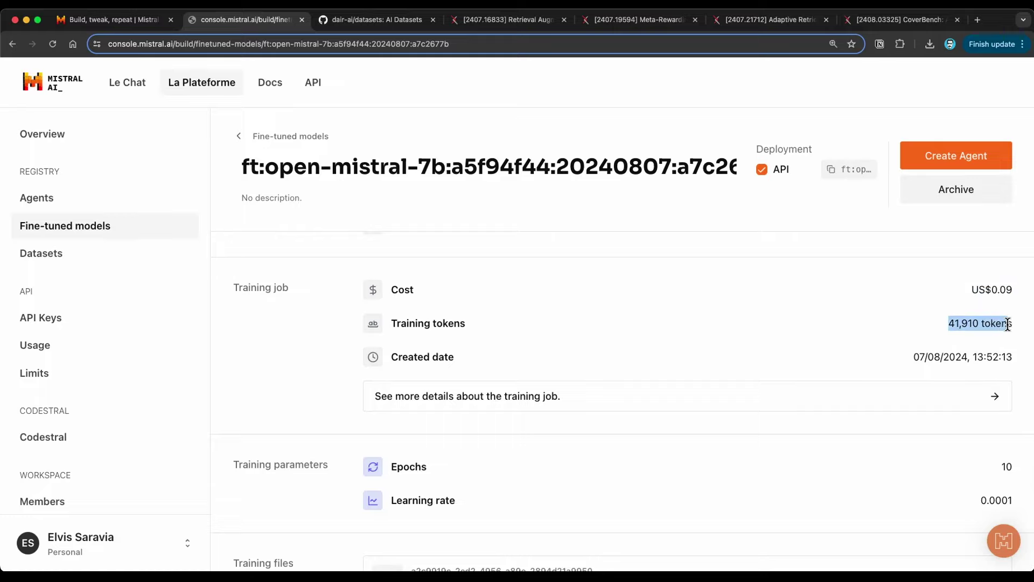
scroll(619, 328, down, 3)
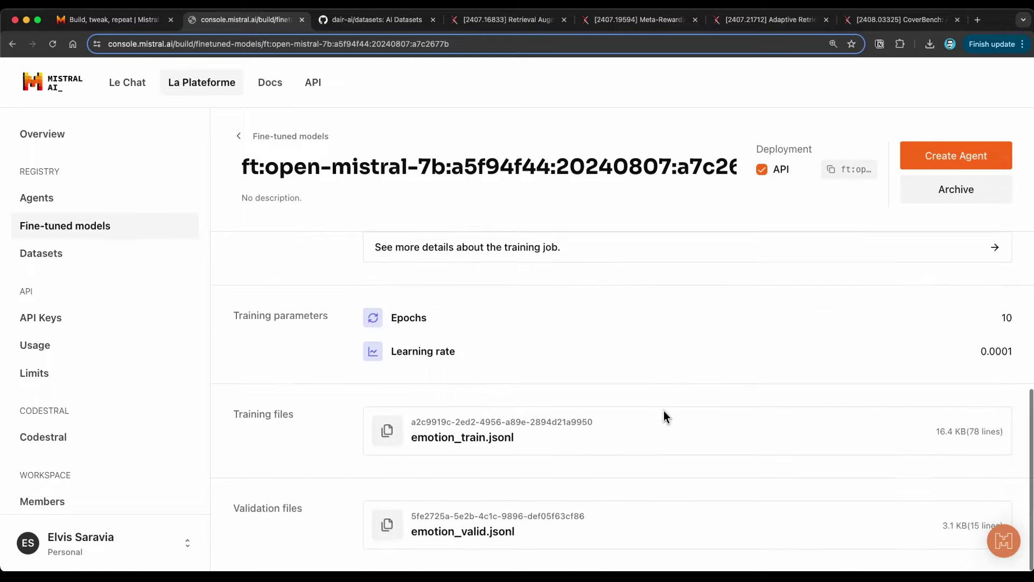
scroll(659, 411, up, 5)
click(864, 226)
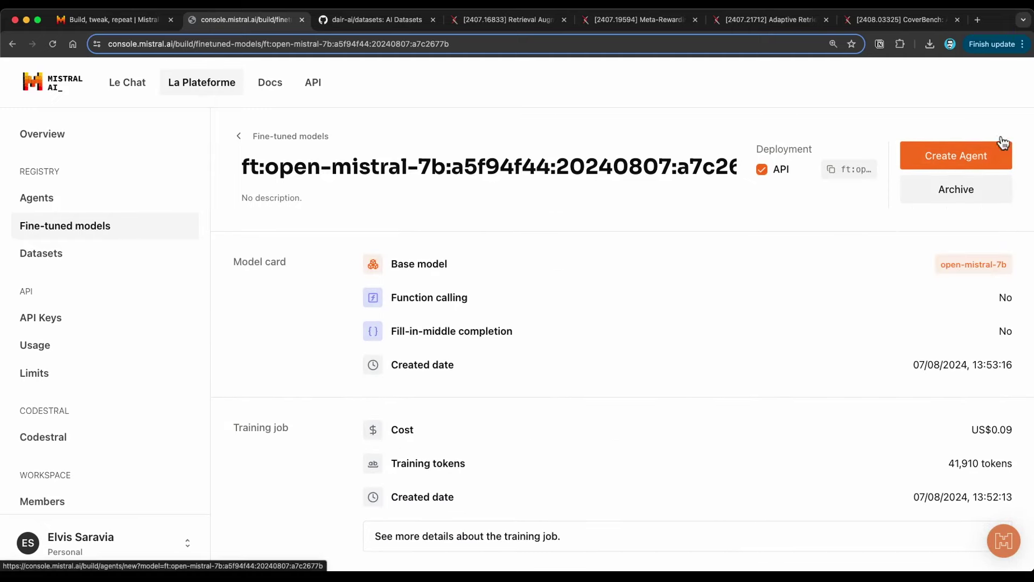
Start a new agent from the fine-tuned model and look over its model, temperature and system prompt settings
click(949, 161)
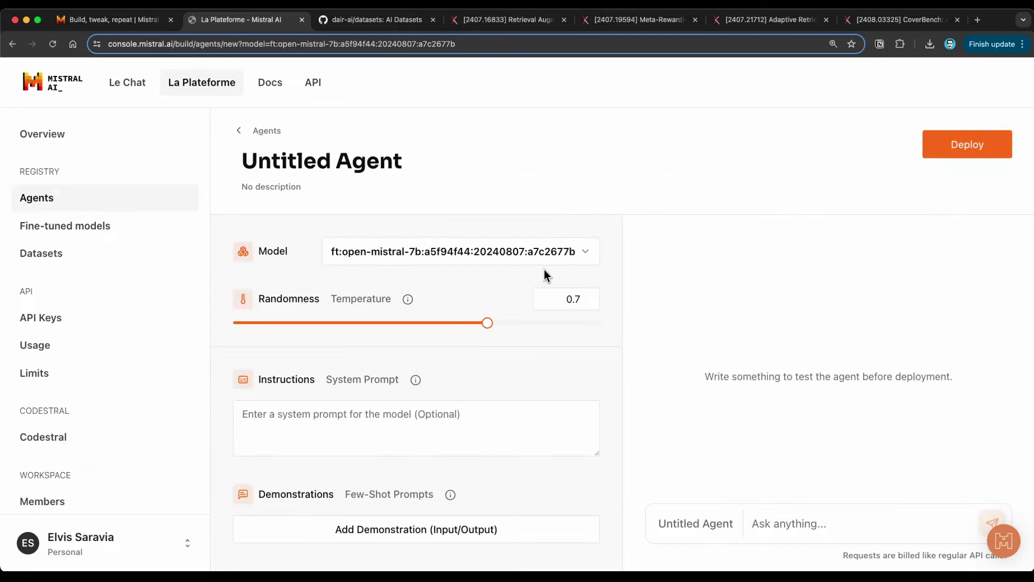
scroll(547, 327, down, 1)
scroll(545, 322, up, 1)
click(431, 416)
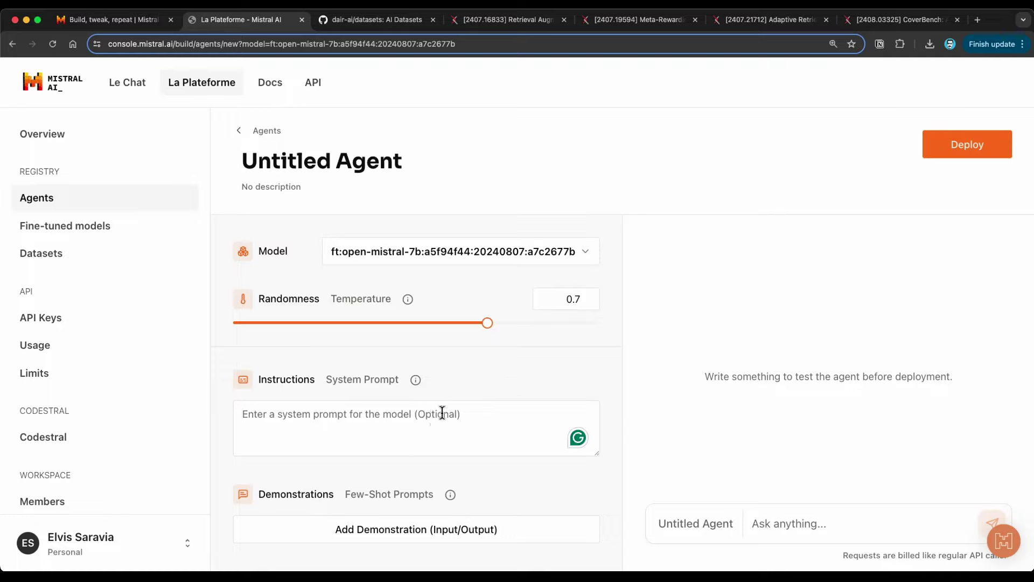
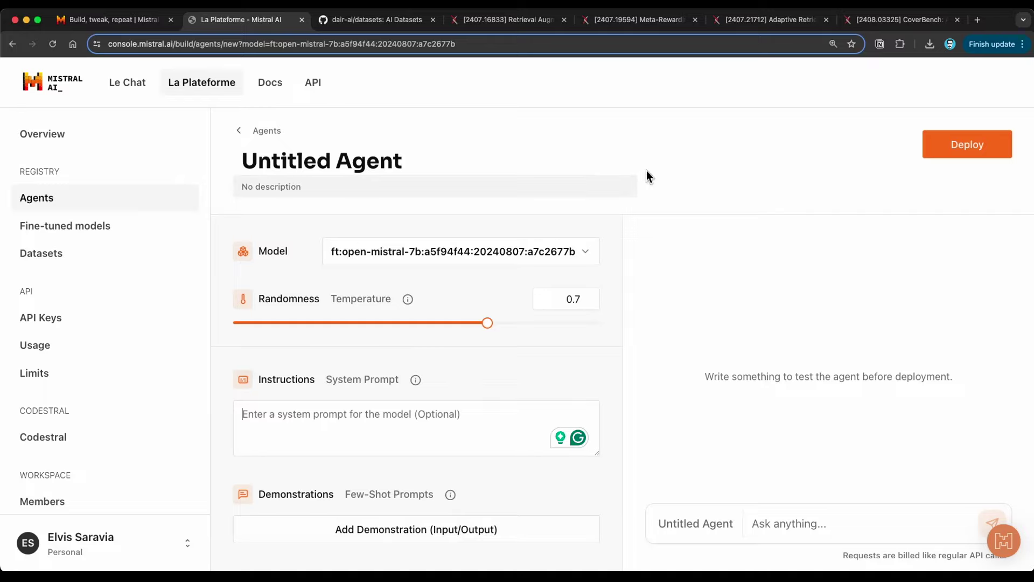
Review the Emotion Classifier agent's system prompt and open the agent in Le Chat
click(101, 209)
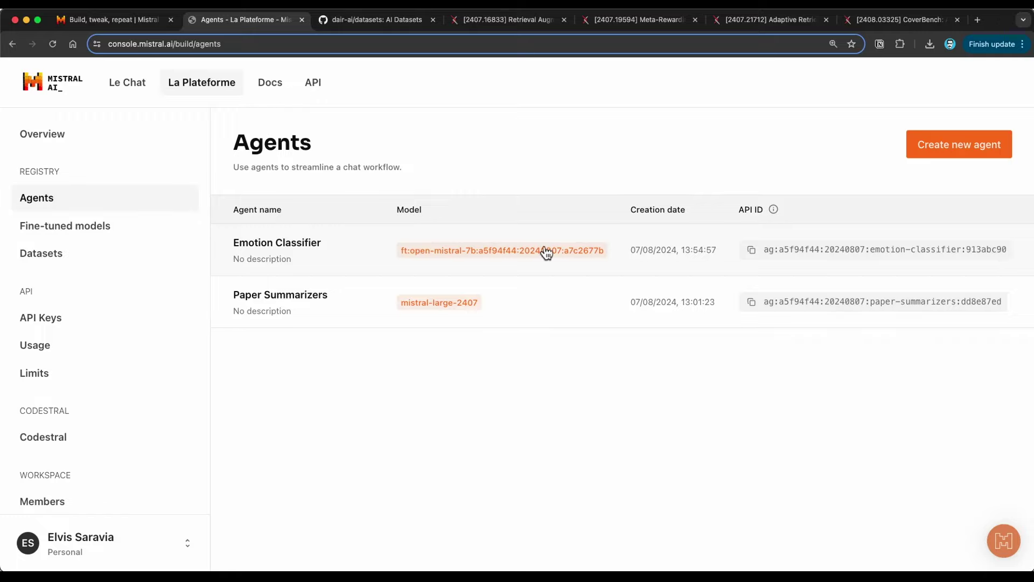
click(492, 259)
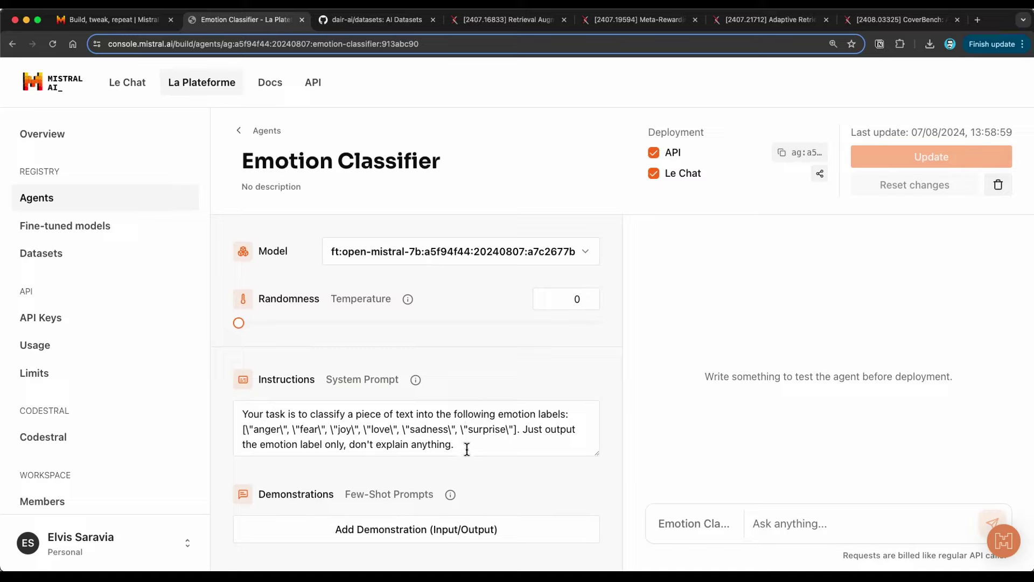
drag(466, 446, 233, 414)
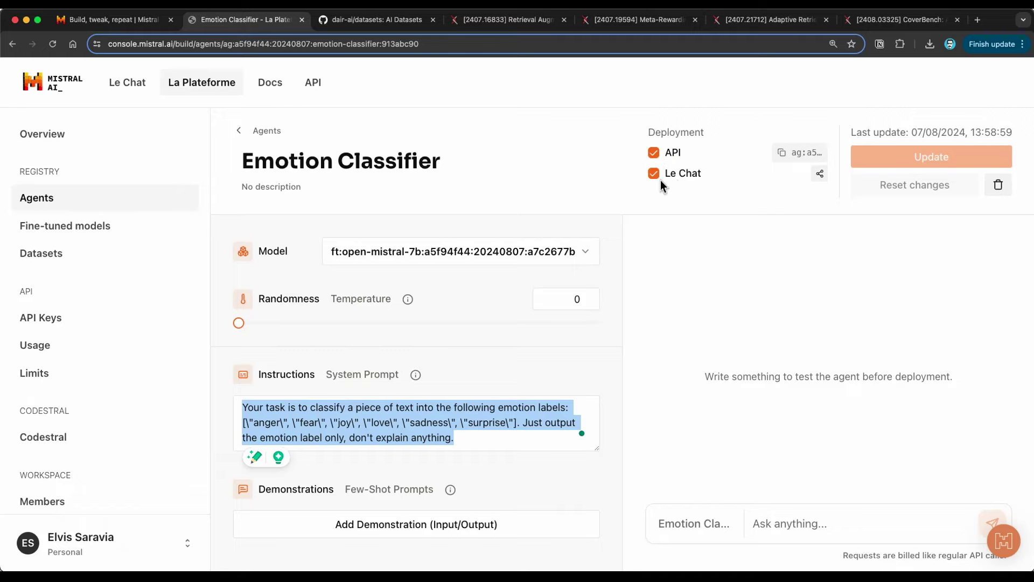
click(819, 178)
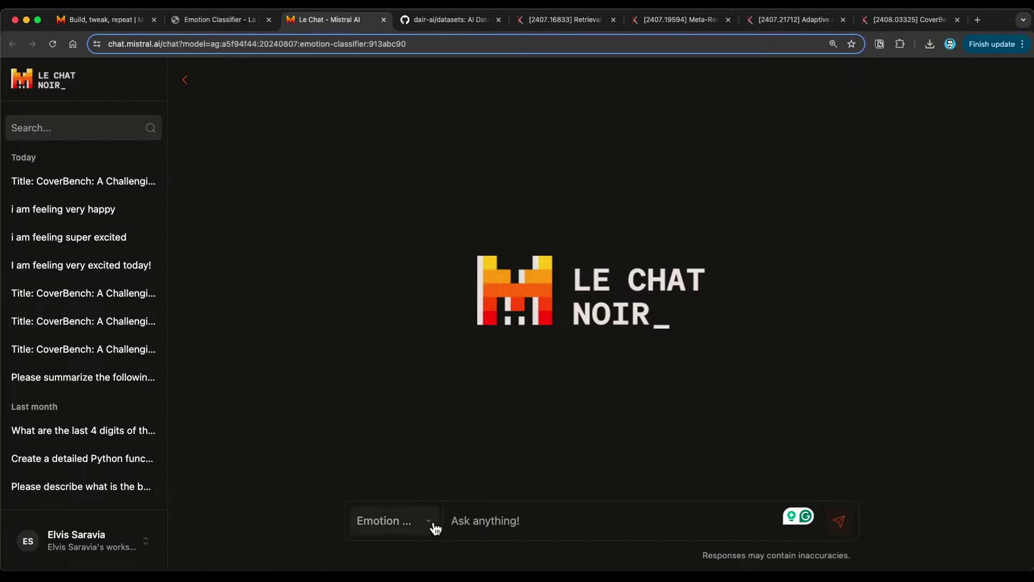
Choose the Emotion Classifier agent for the chat and send it the message "I am feeling very happy!"
click(430, 524)
scroll(482, 400, down, 3)
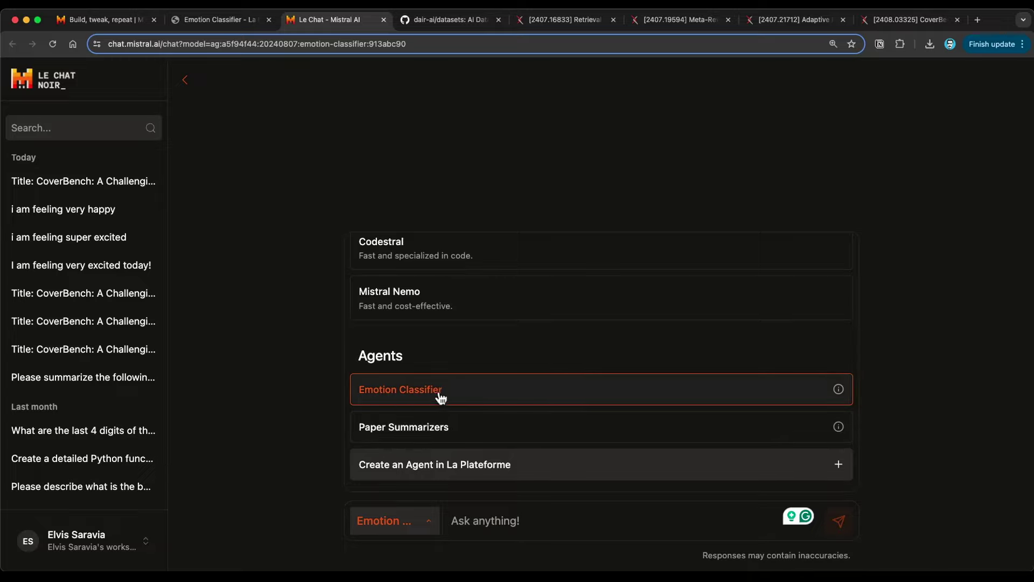
click(421, 398)
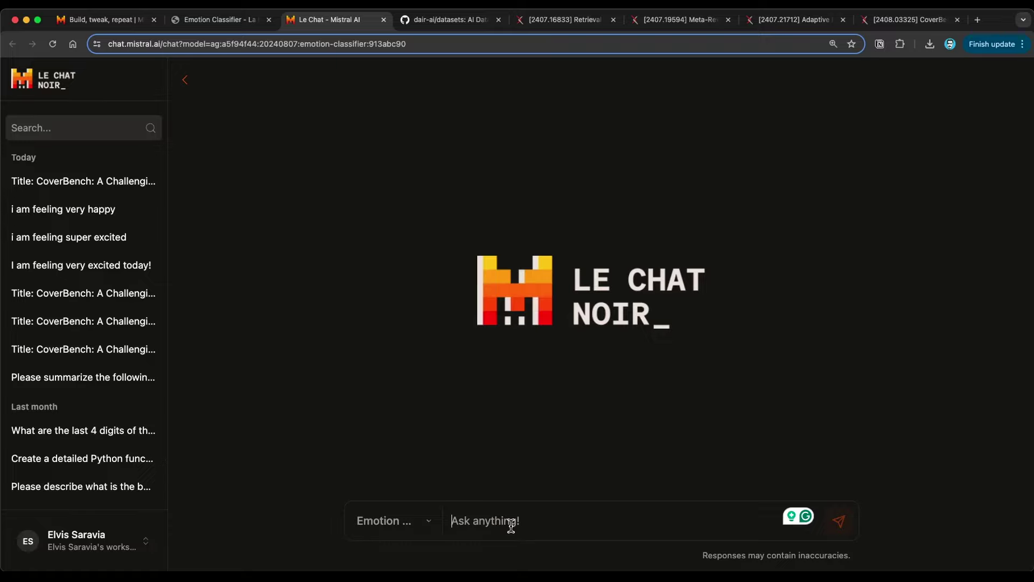
text(I am fee)
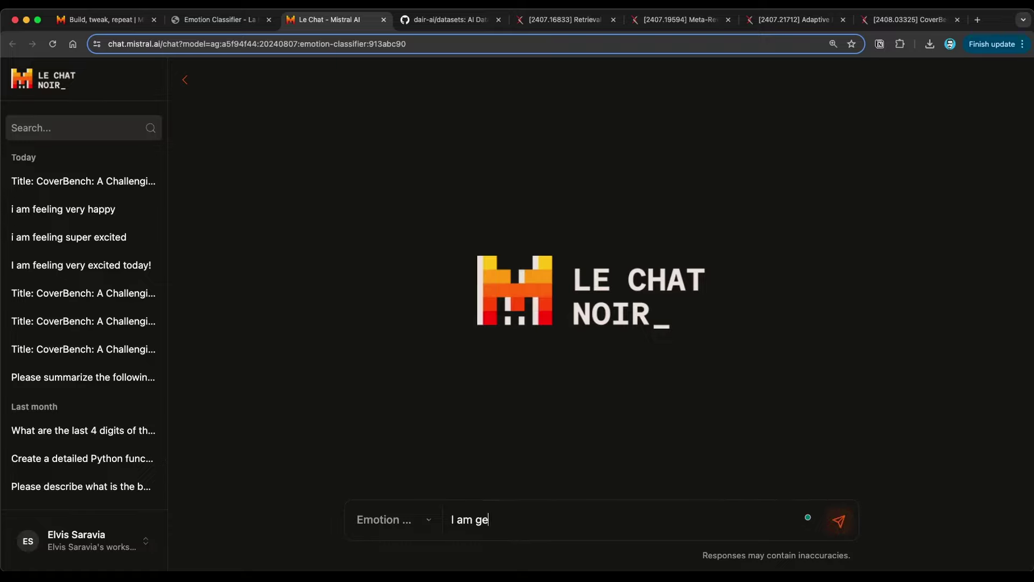
text(ling very happy!)
key(Return)
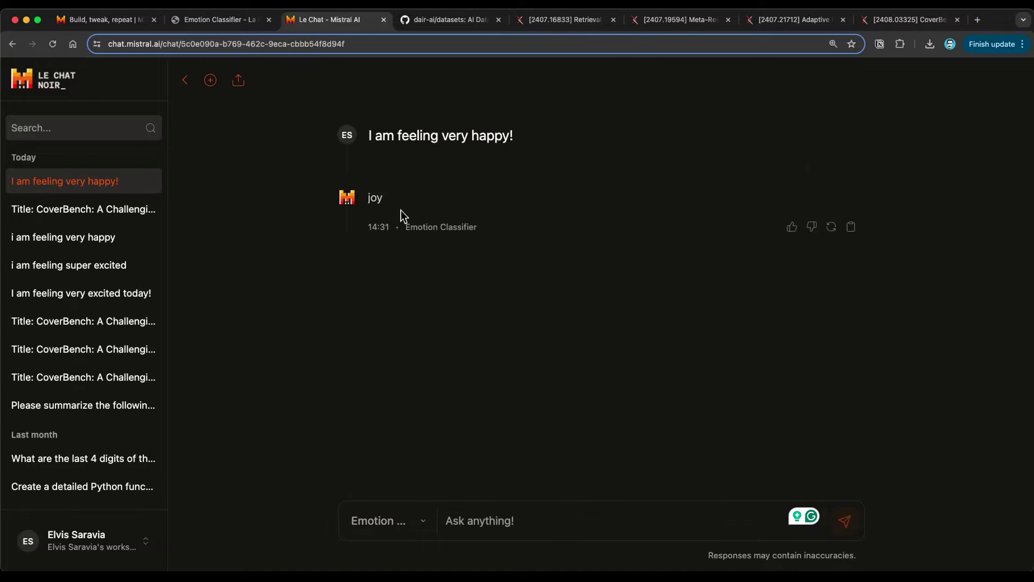
Check the label-only instruction in the Emotion Classifier's system prompt on La Plateforme and return to the Le Chat conversation
click(238, 23)
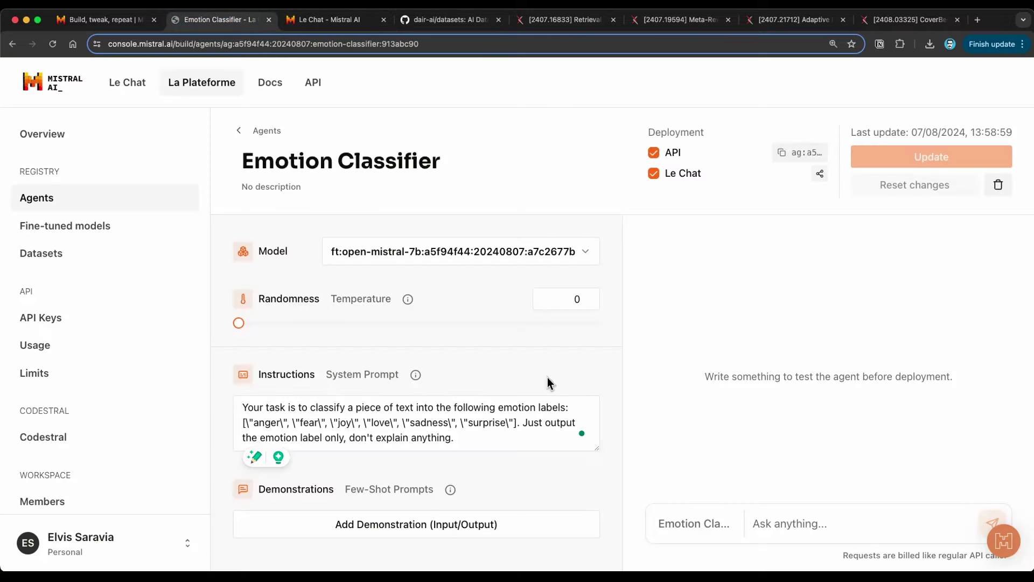
drag(300, 437, 343, 437)
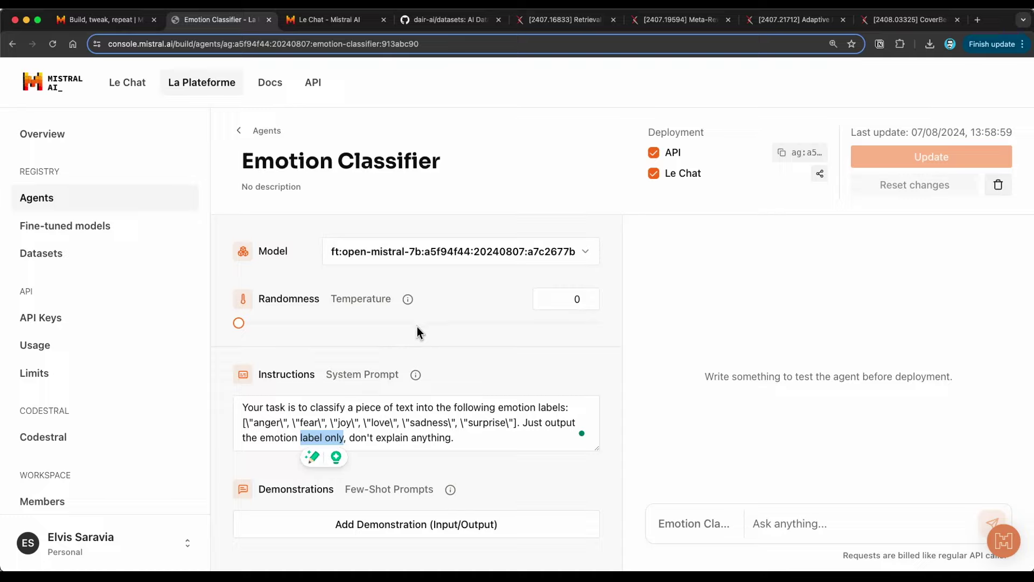
click(350, 23)
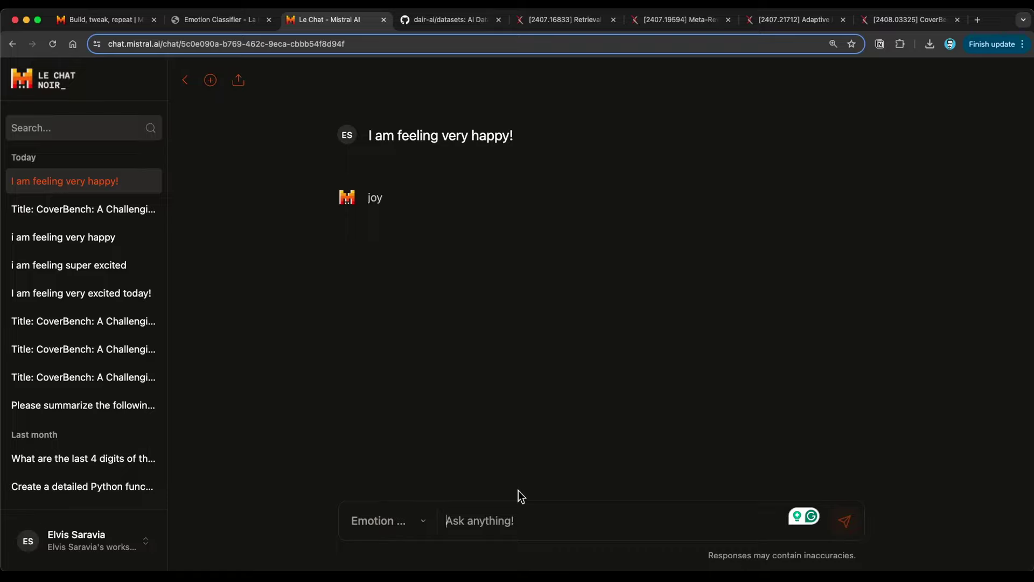
Test the agent with the messages "I am very sad", "Wow that was quite a show" and "That was super surprising", and highlight the last reply
text(I am very sad)
key(Return)
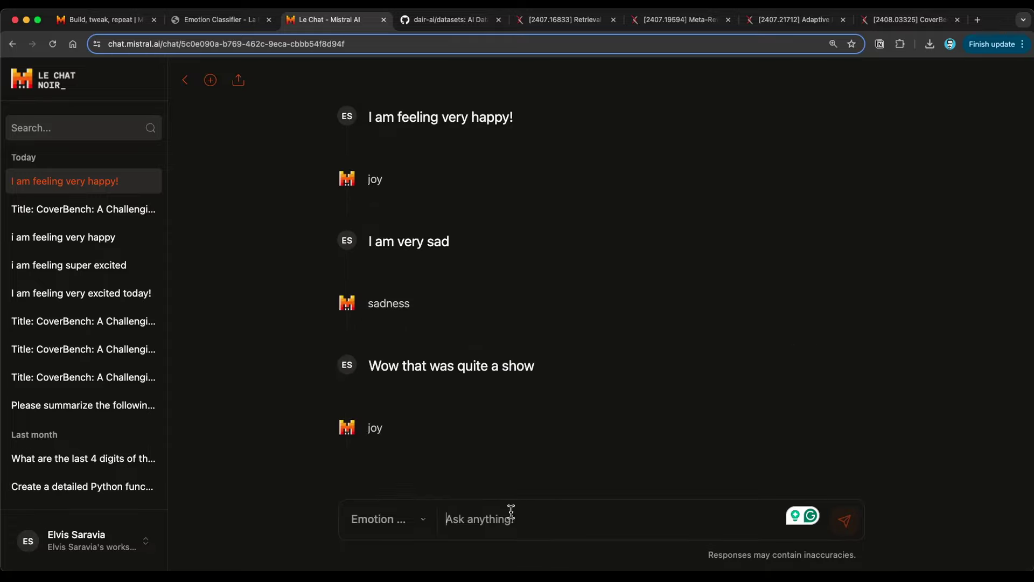
text(That)
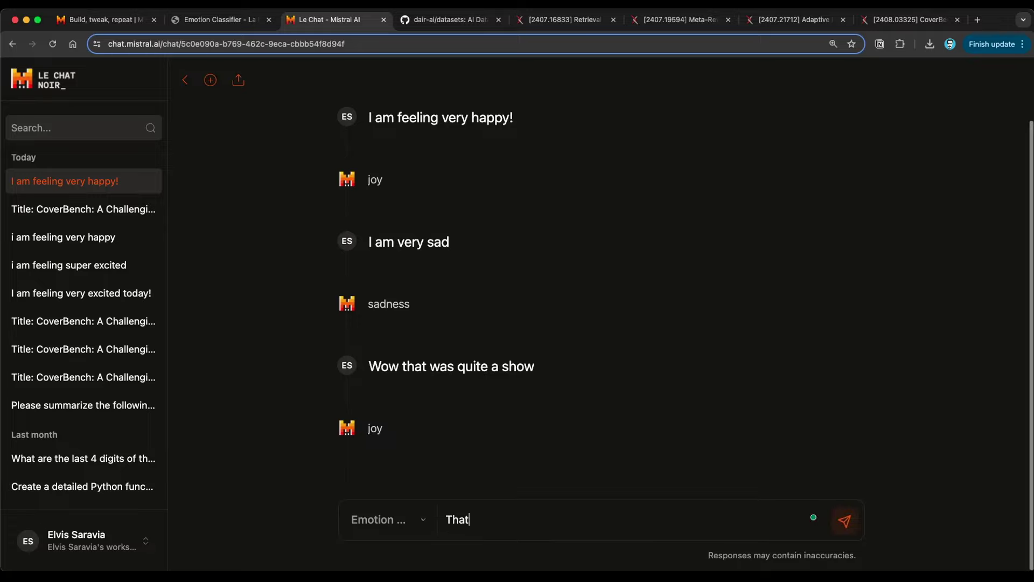
text( was super s)
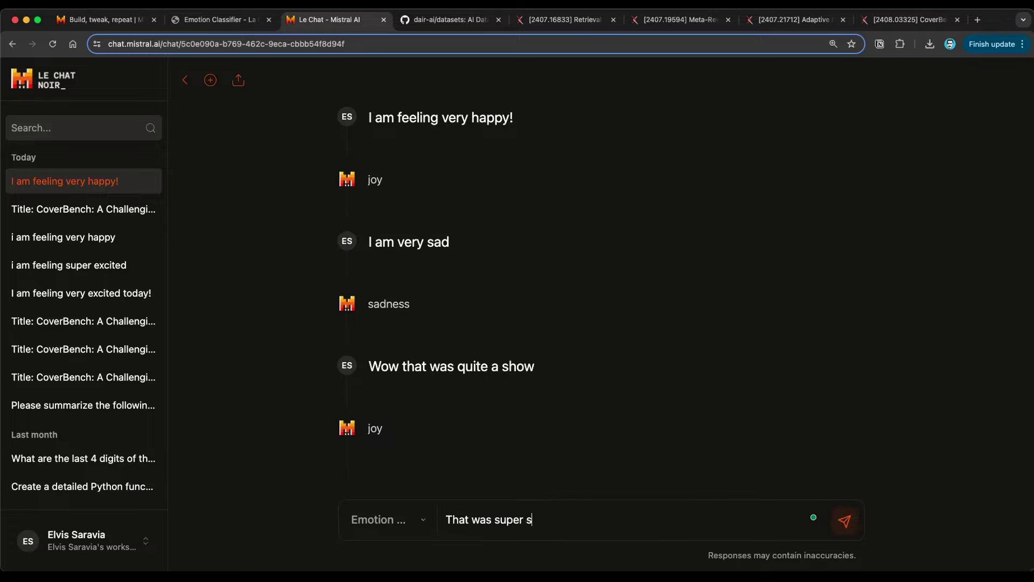
text(urprising)
key(Return)
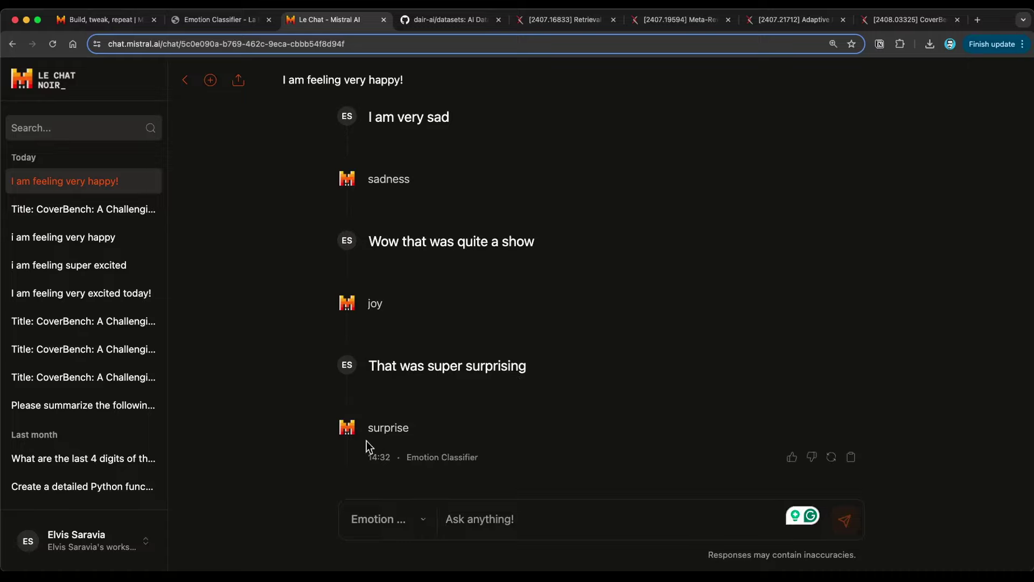
drag(412, 429, 366, 430)
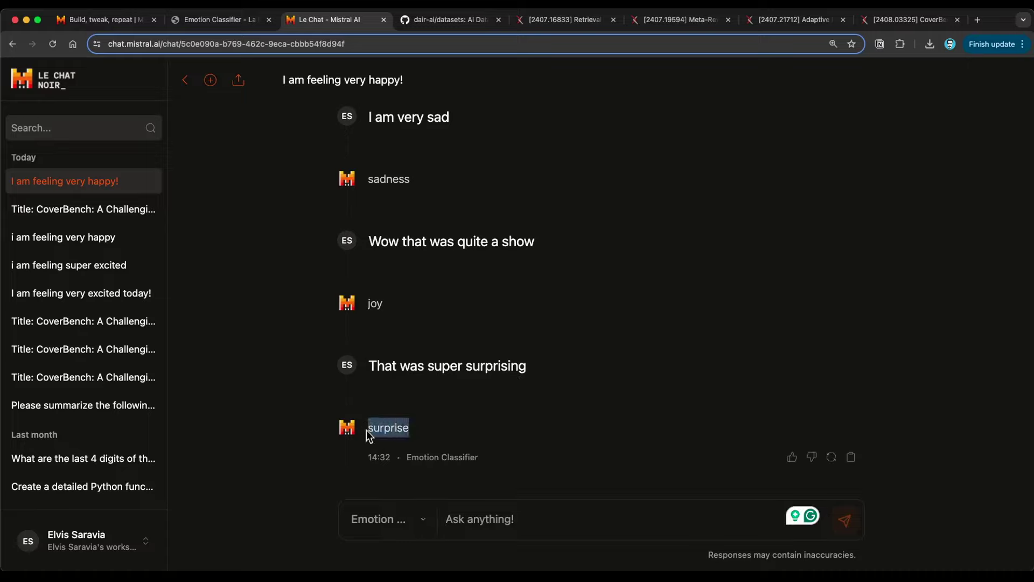